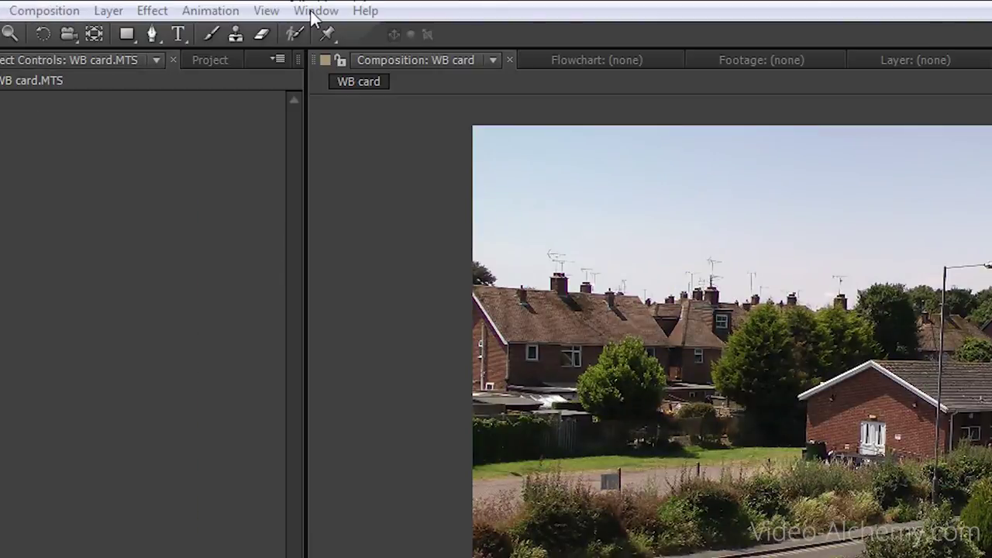
- Open the Info panel's flyout to show its colour display options, currently set to Percent
left_click(317, 11)
mouse_move(314, 20)
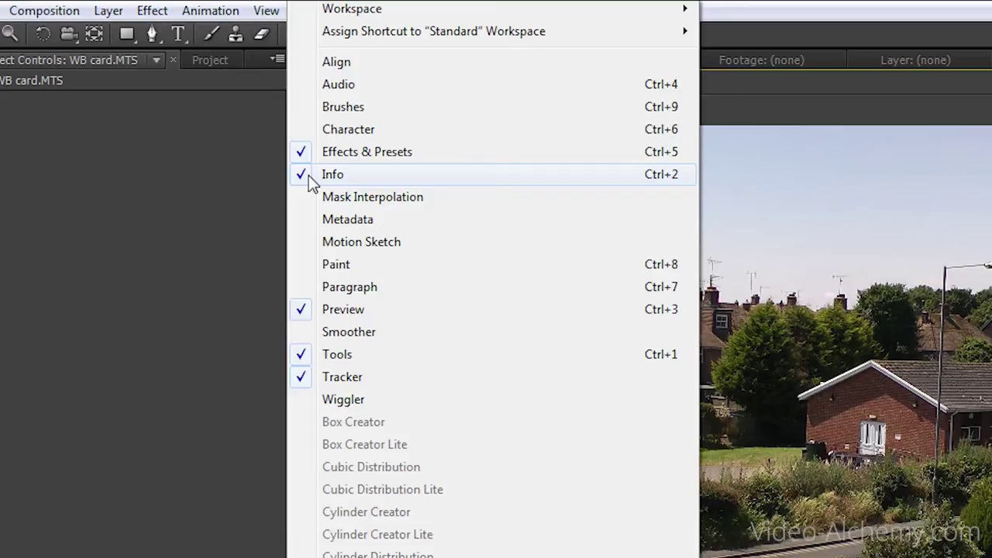
key("Escape")
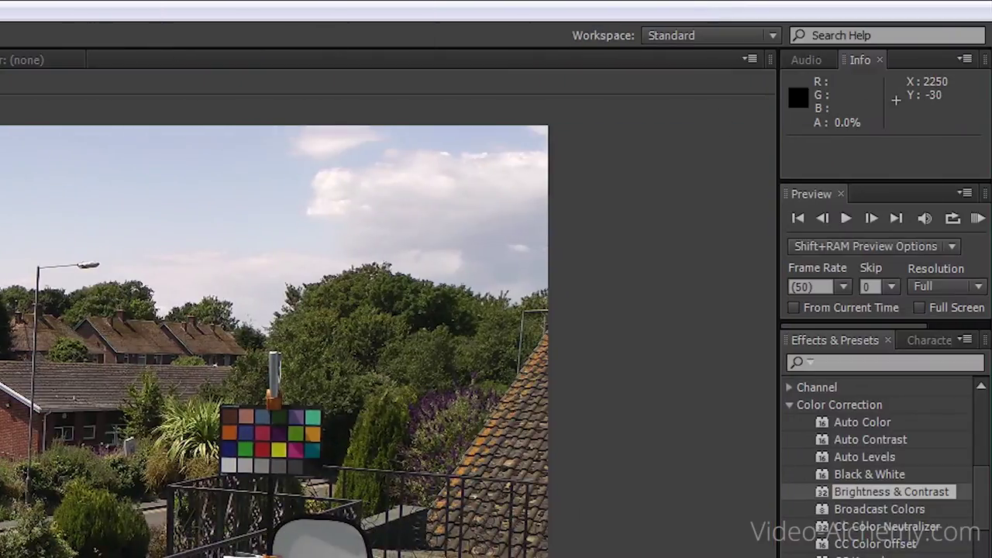
left_click(965, 59)
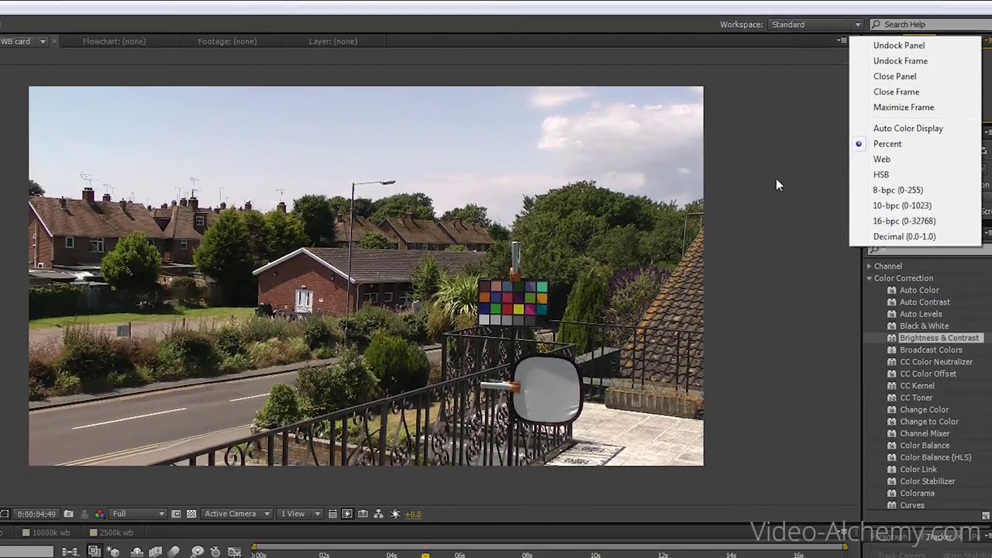
- Dismiss the Info display options without changing them
left_click(646, 247)
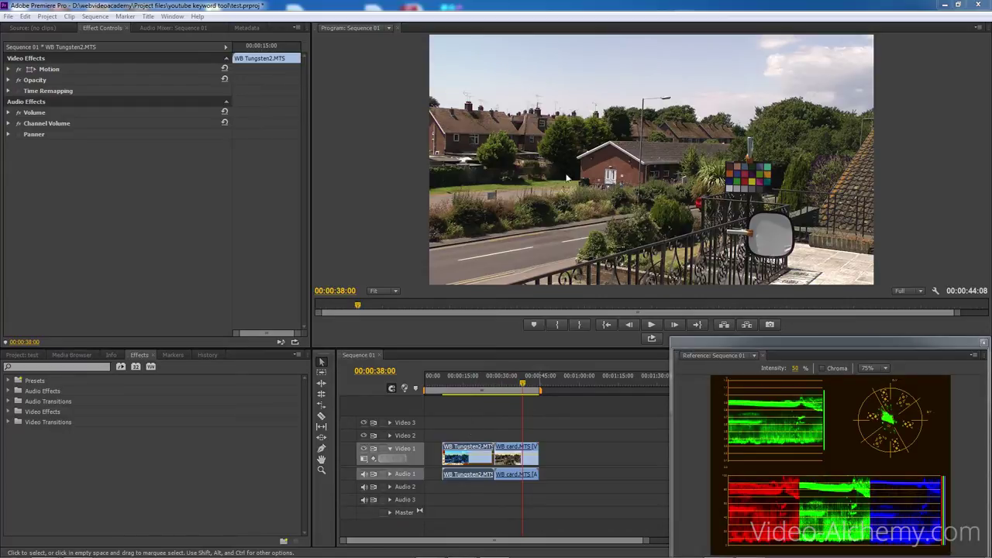
- Move the playhead to 00:00:18:15 in the blue-cast WB Tungsten2 clip
left_click(473, 384)
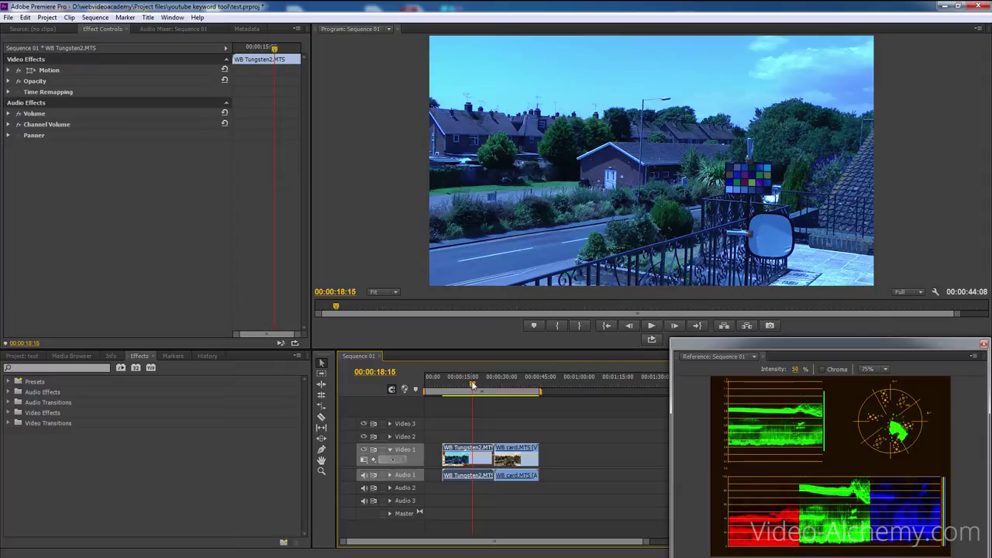
- Scrub back, then settle on 00:00:20:15 where the white van passes
left_click_drag(472, 384, 459, 383)
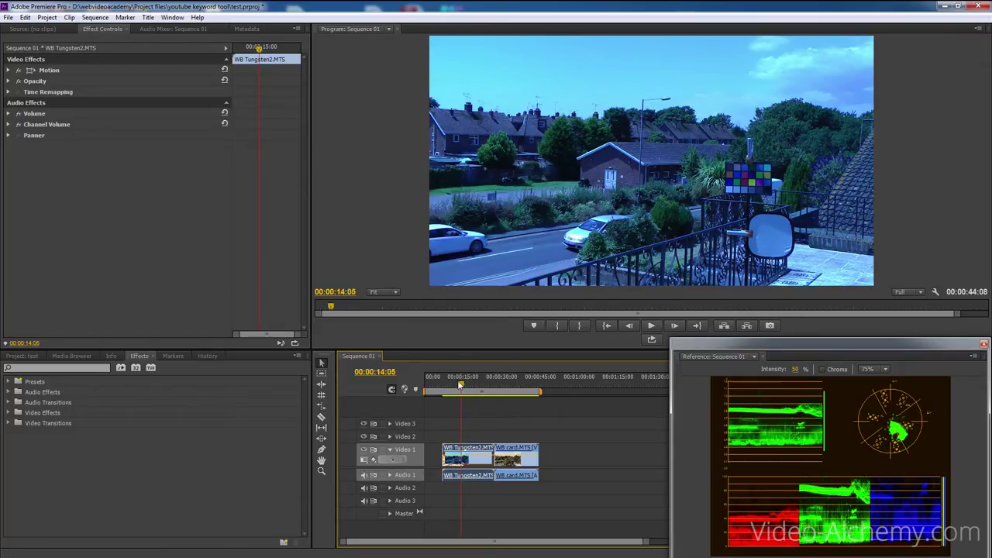
left_click_drag(462, 382, 478, 382)
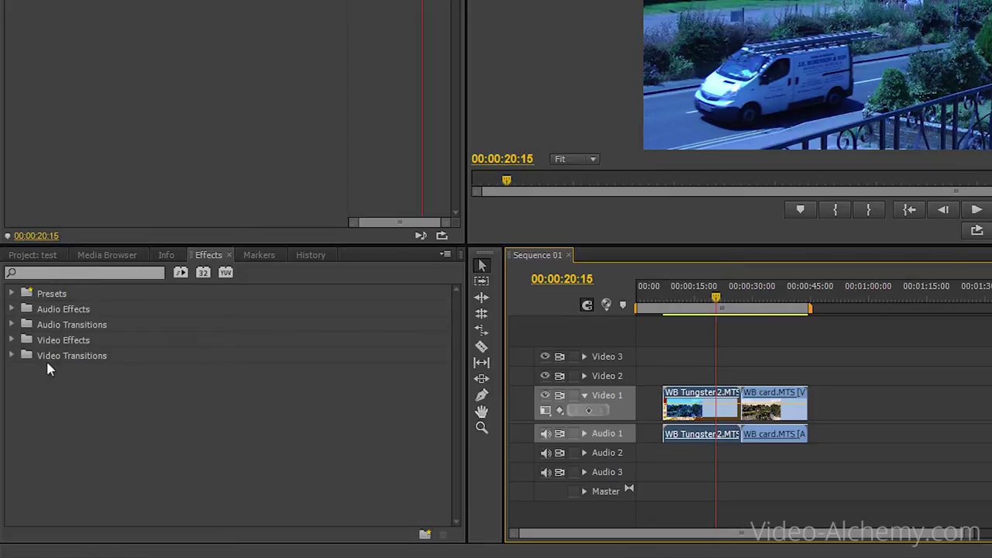
- Drag Fast Color Corrector from Video Effects > Color Correction onto the WB Tungsten2 clip
left_click(13, 347)
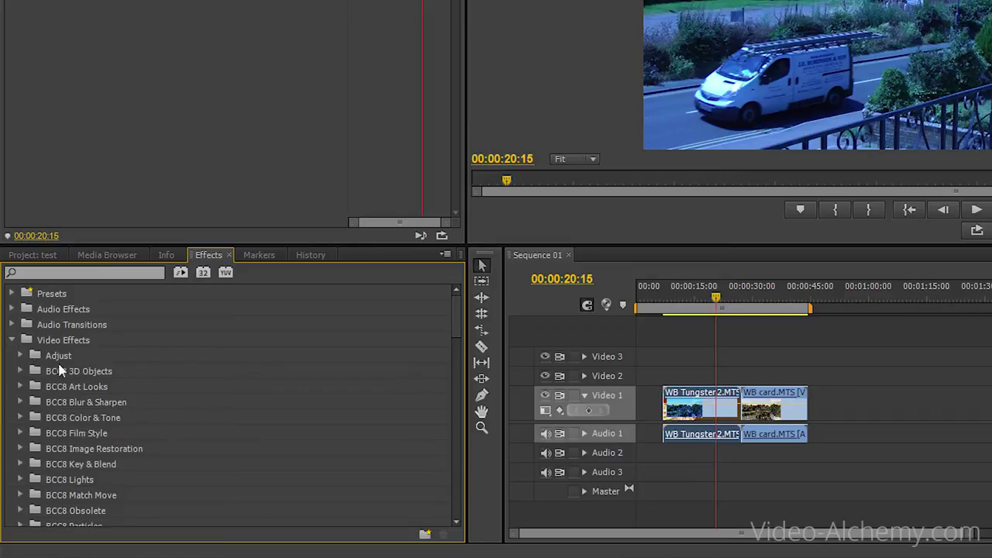
scroll(86, 397, "down", 5)
scroll(87, 397, "down", 3)
double_click(85, 399)
scroll(77, 391, "down", 1)
left_click(21, 387)
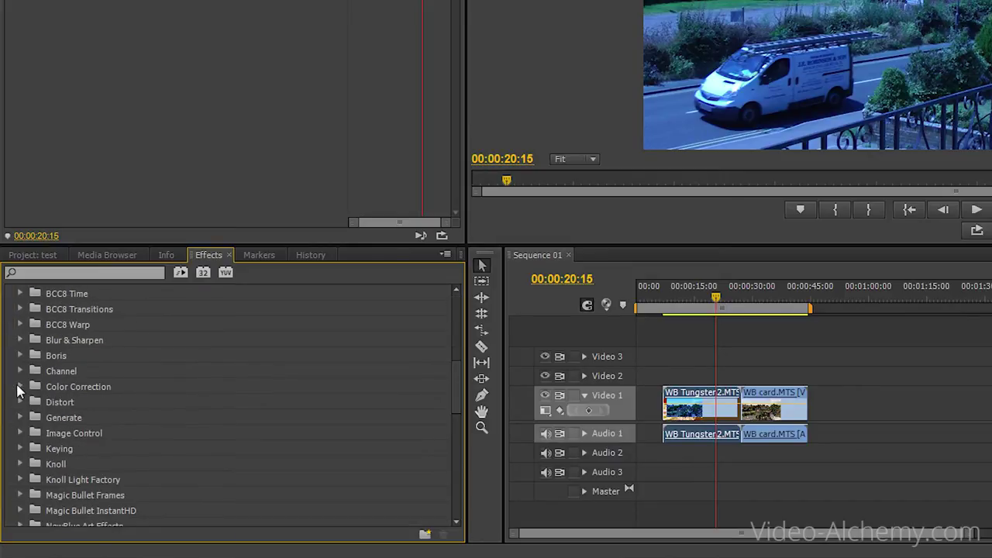
left_click(21, 387)
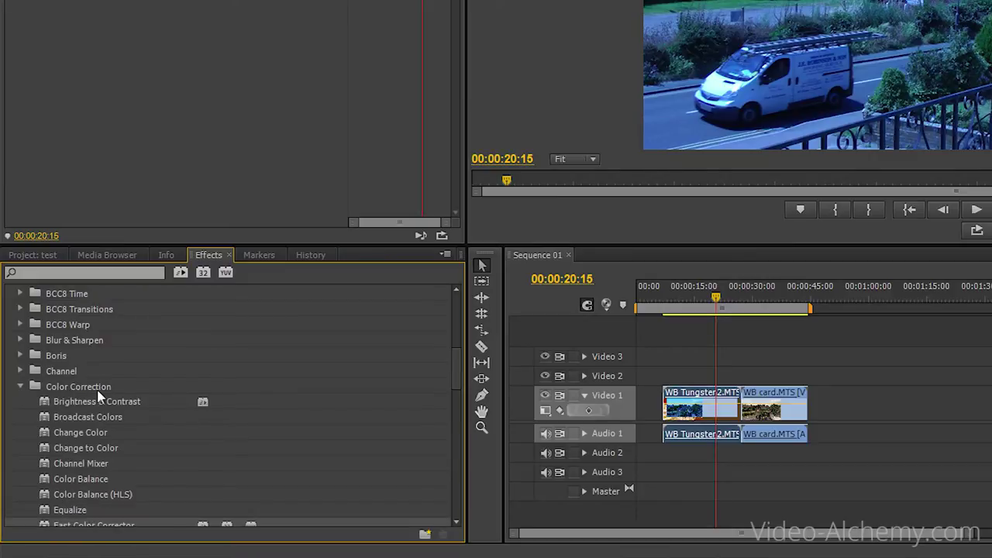
scroll(93, 403, "down", 3)
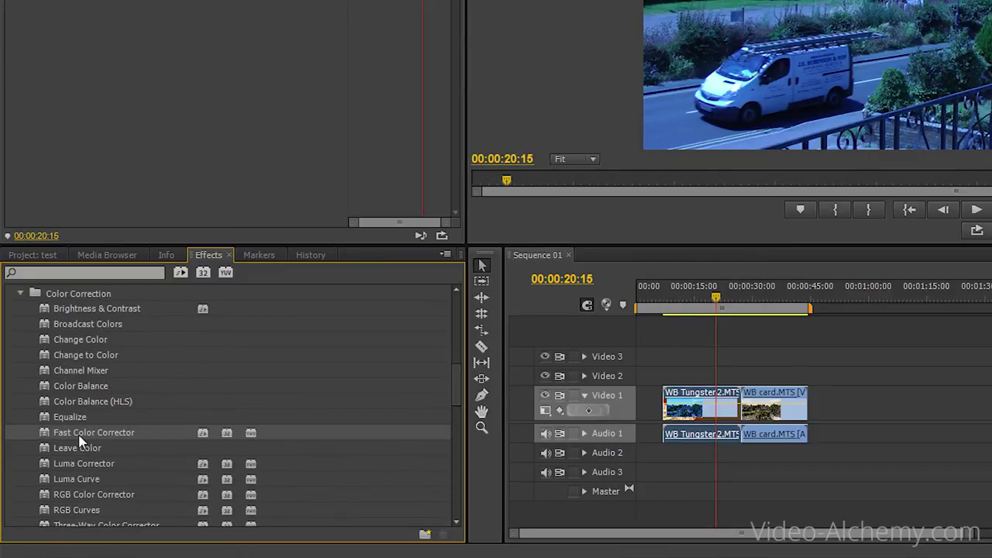
left_click_drag(60, 433, 689, 402)
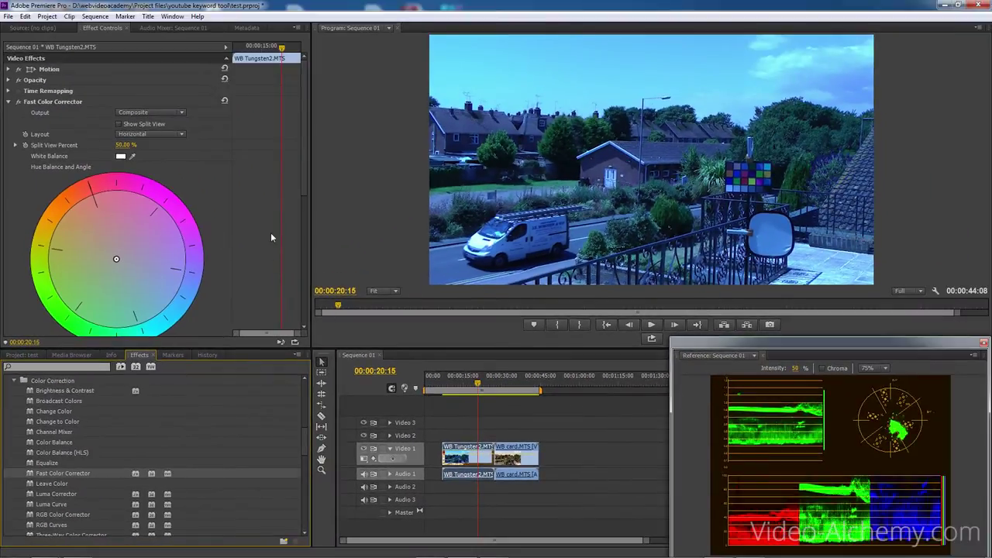
- Use the White Balance eyedropper to sample the grass in the Program monitor
left_click_drag(304, 185, 303, 200)
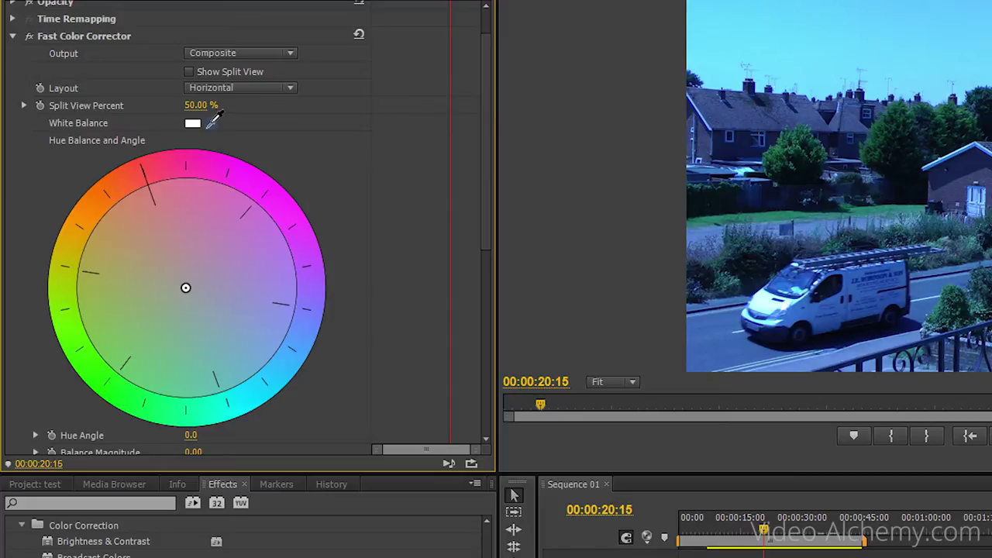
left_click(214, 118)
left_click_drag(214, 118, 537, 189)
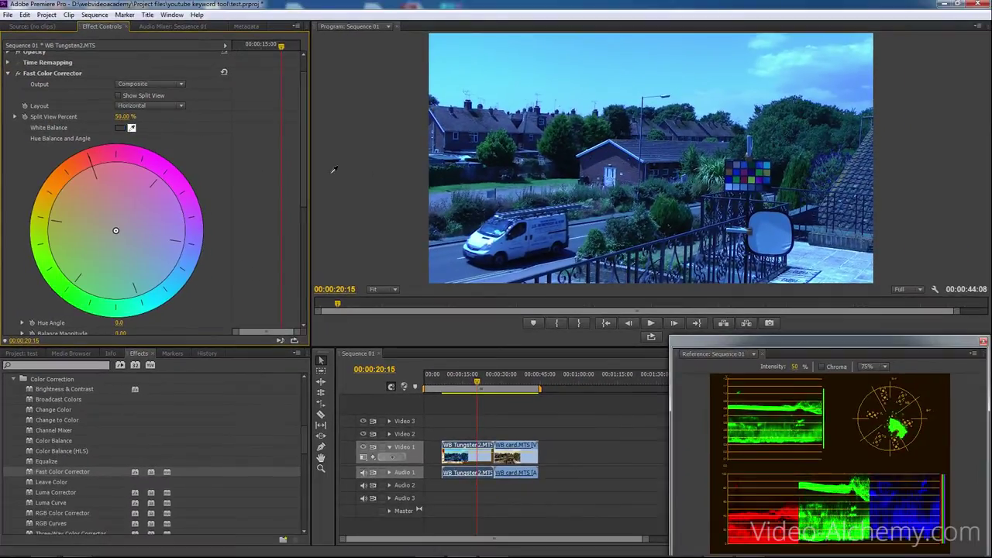
left_click_drag(333, 169, 450, 181)
- Resample white balance from the white card, colour chart and house until Balance Magnitude reads 57.28
left_click_drag(744, 229, 613, 175)
left_click_drag(612, 174, 770, 234)
left_click_drag(83, 205, 130, 242)
left_click(773, 229)
left_click_drag(732, 184, 550, 219)
left_click_drag(609, 177, 611, 178)
left_click_drag(730, 177, 781, 175)
left_click_drag(610, 177, 611, 177)
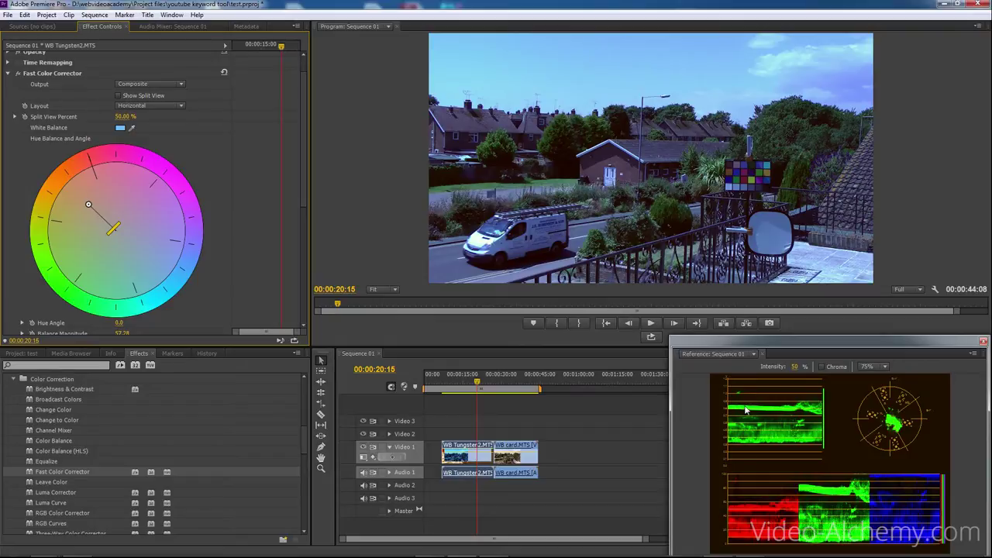
left_click_drag(305, 197, 197, 286)
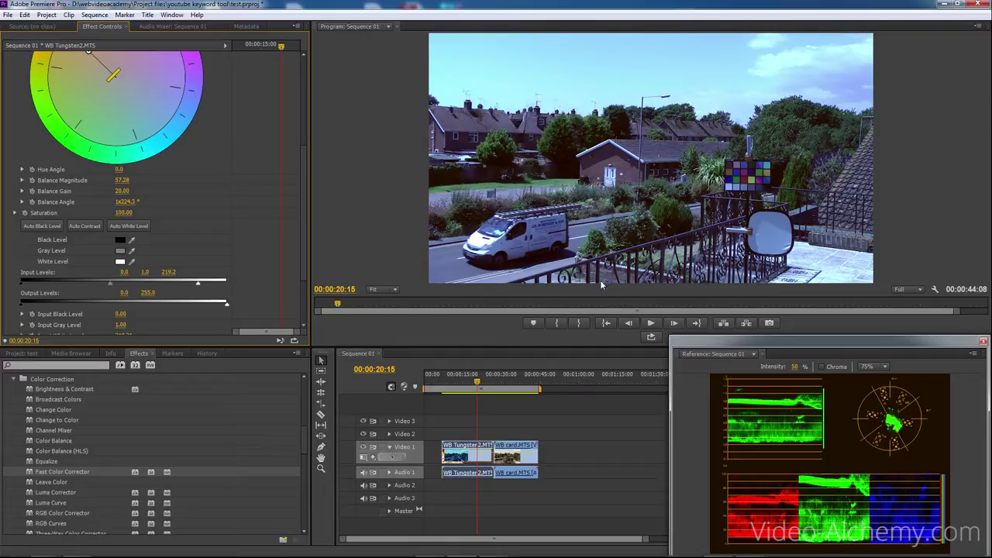
- Compare the blue frame at 00:00:22:00 with the natural WB card frame at 00:00:33:05
mouse_move(476, 382)
left_mouse_down()
mouse_move(449, 382)
mouse_move(466, 382)
left_mouse_up()
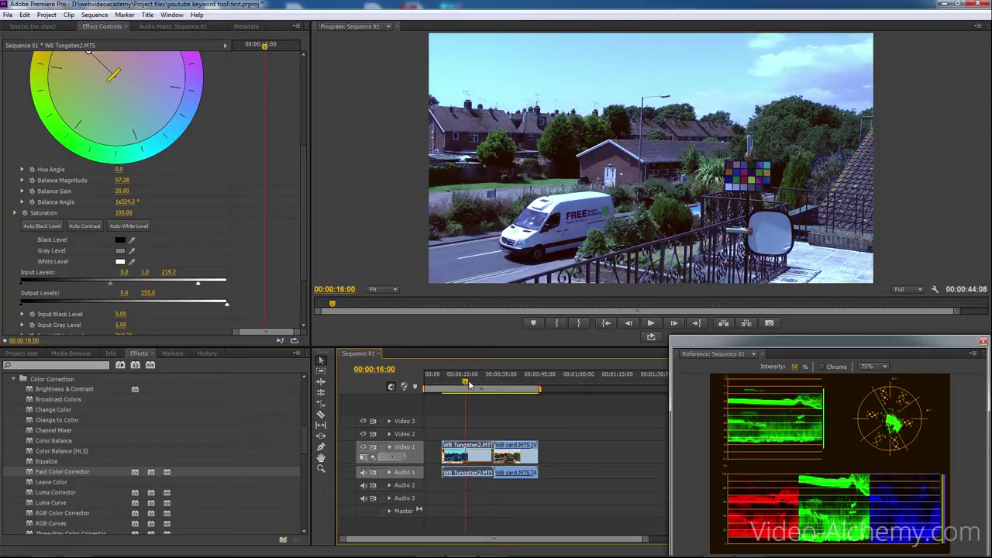
left_click(510, 382)
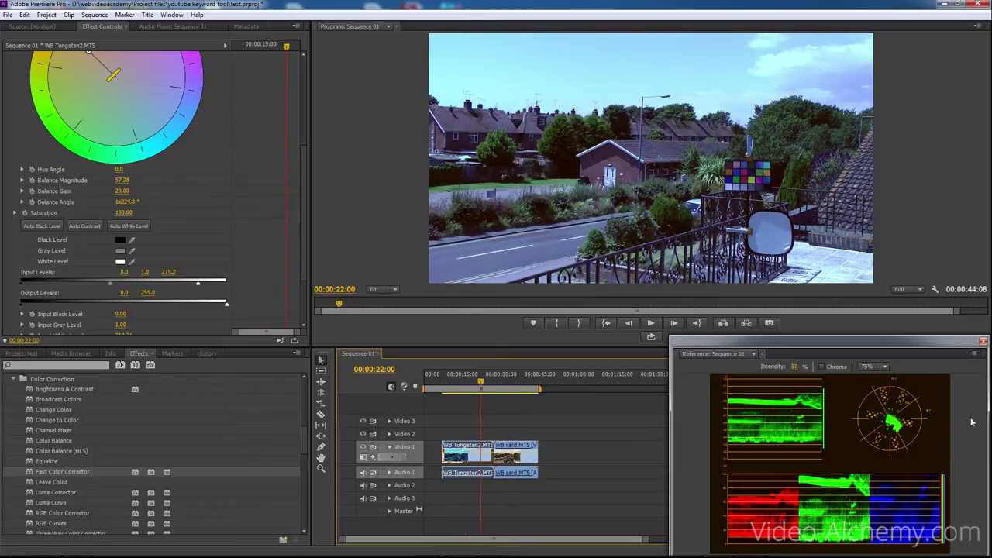
left_click(509, 381)
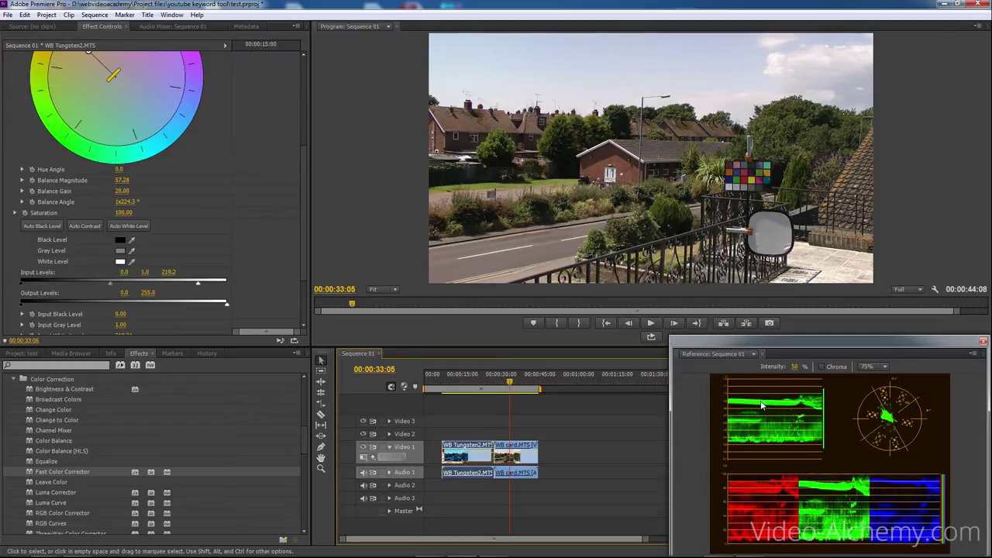
- Return to 00:00:22:00 and push the Hue Balance out to Magnitude 89.88 at -136.1°
left_click_drag(509, 379, 480, 379)
left_click_drag(305, 178, 288, 135)
left_click_drag(88, 154, 73, 137)
- Jump between the blue clip and corrected frame, ending on the van at 00:00:20:05
left_click(508, 381)
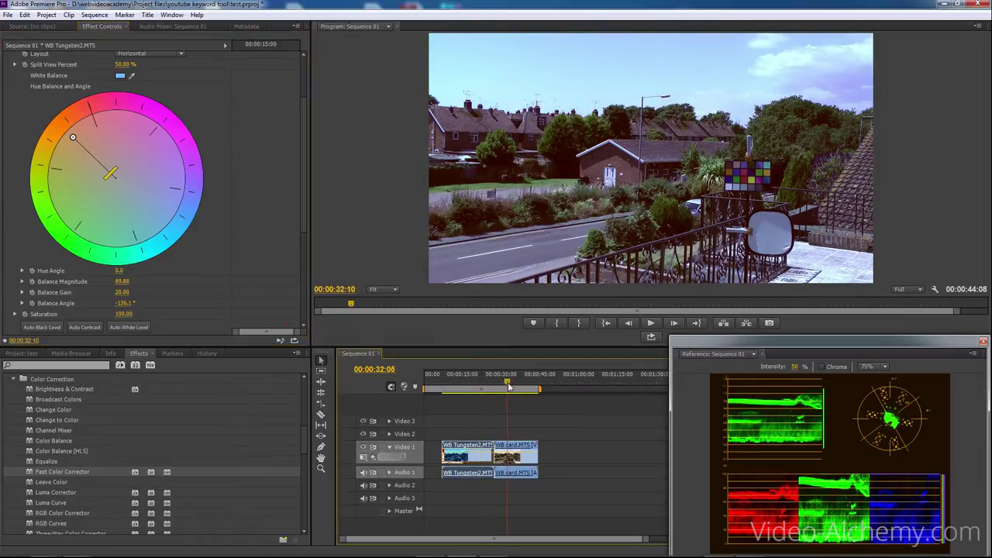
left_click(473, 383)
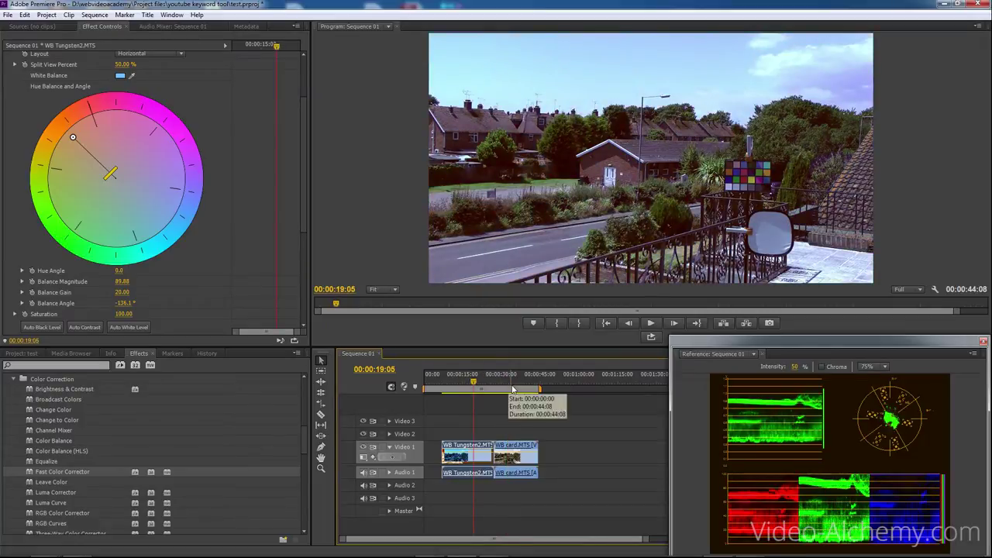
left_click(511, 387)
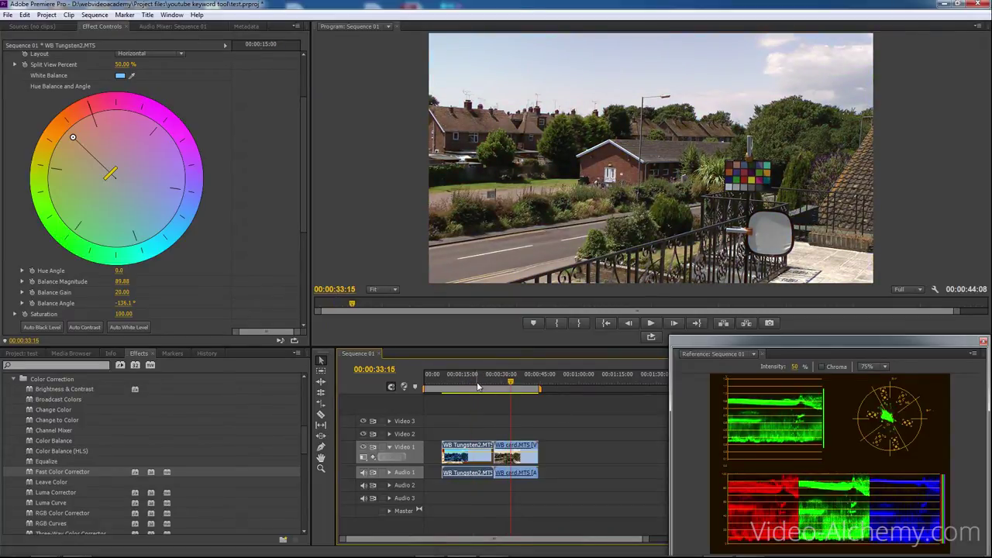
left_click(476, 384)
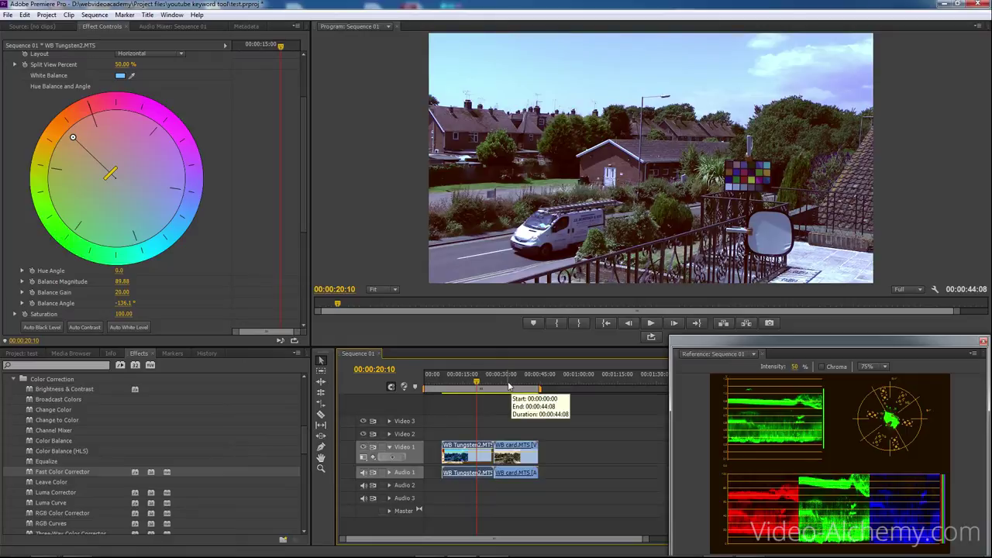
left_click(475, 383)
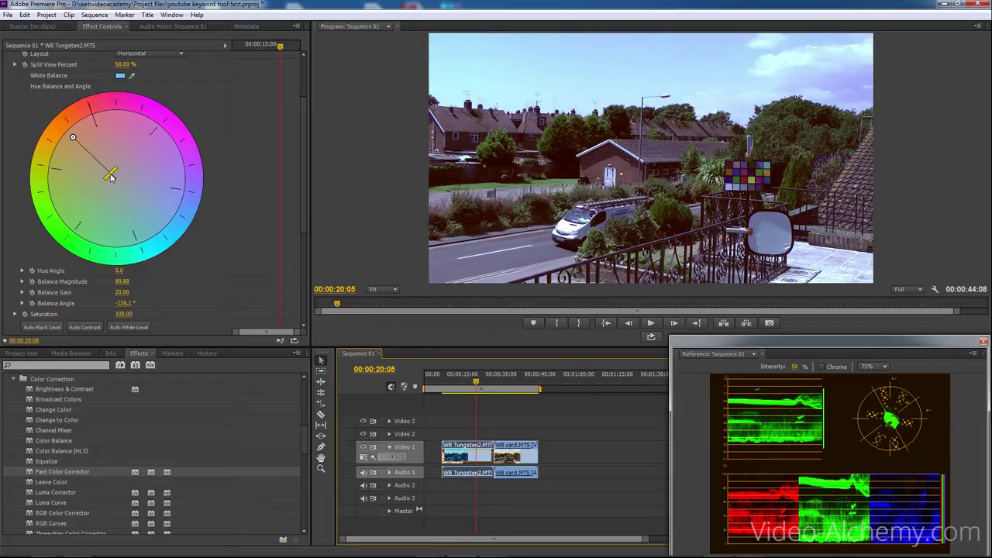
- Set hue balance to gain 22.57, magnitude 81.22, angle -139.3°, then view the daylight reference clip at 00:00:31:05
mouse_move(111, 176)
left_mouse_down()
mouse_move(81, 152)
mouse_move(107, 171)
left_mouse_up()
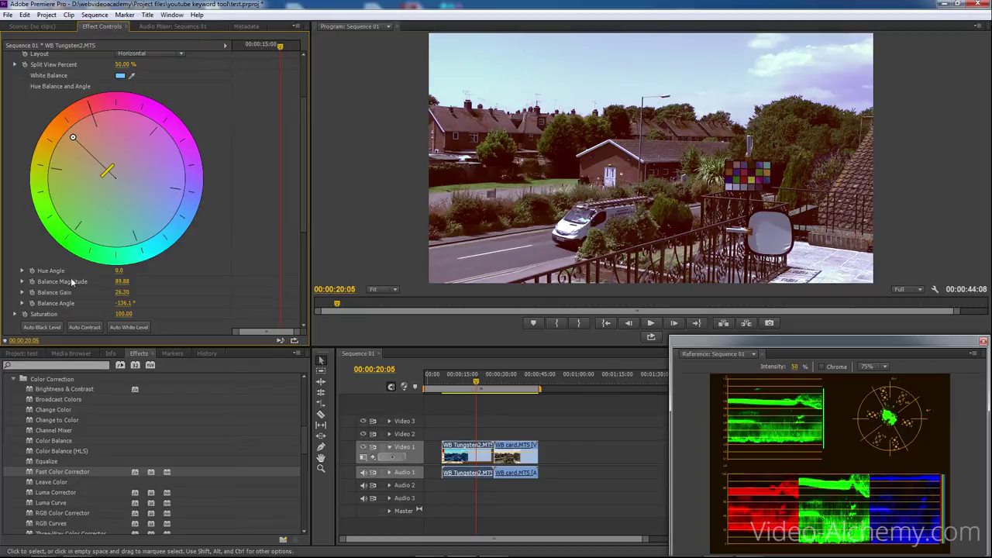
mouse_move(108, 172)
left_mouse_down()
mouse_move(86, 160)
mouse_move(101, 180)
left_mouse_up()
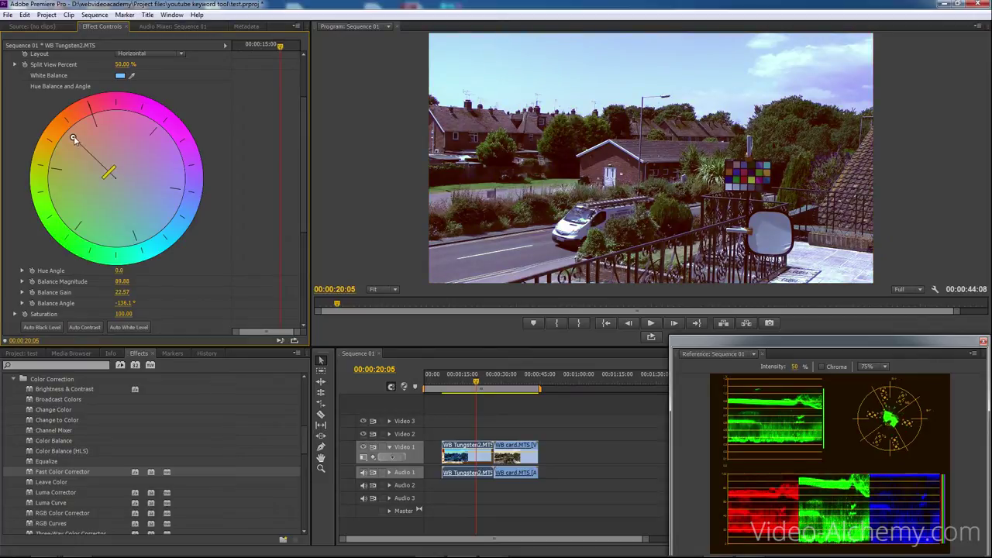
left_click_drag(73, 137, 76, 147)
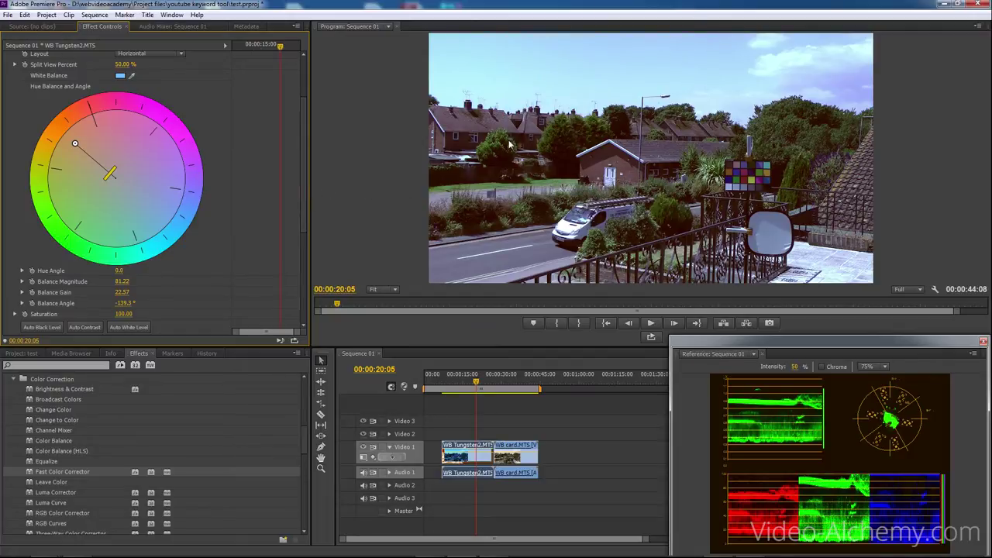
left_click(506, 383)
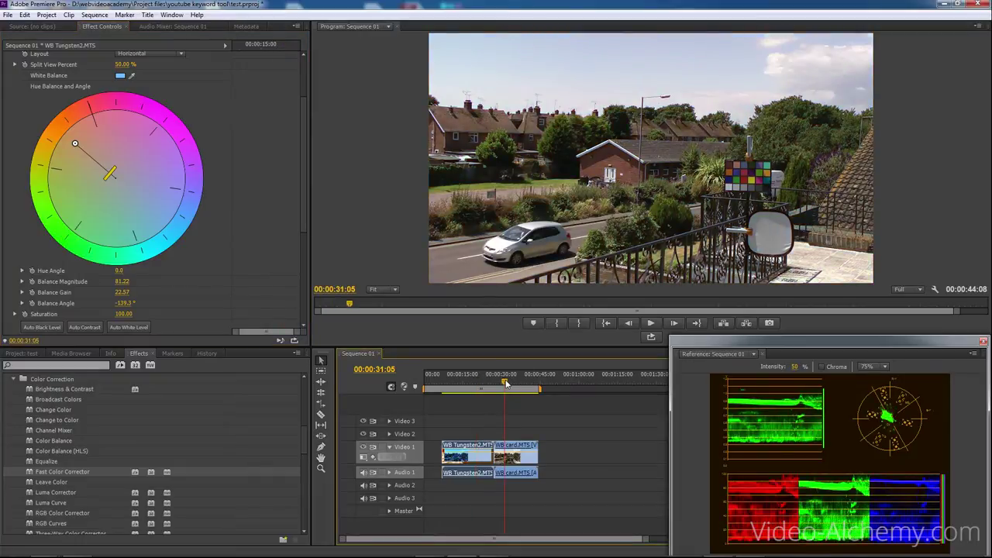
left_click(474, 384)
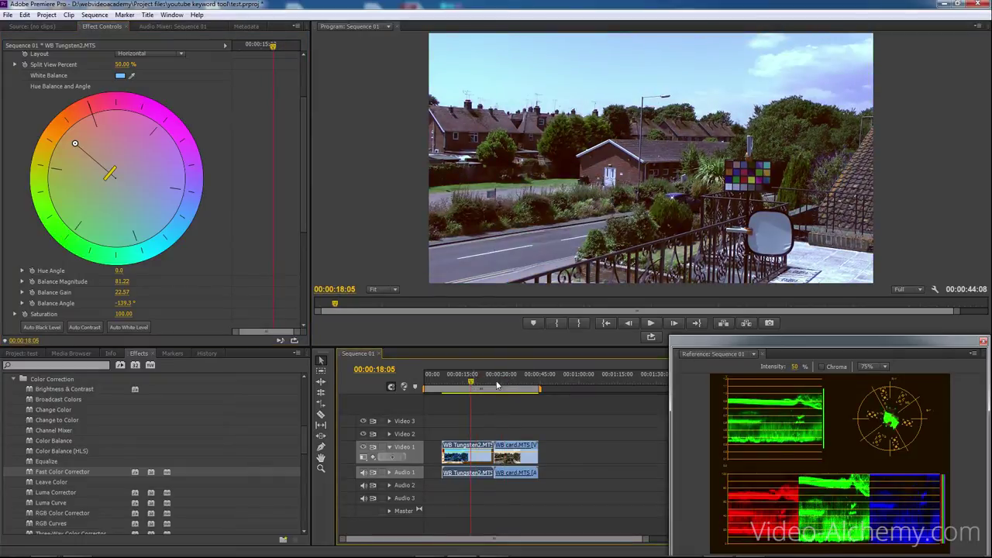
left_click(514, 385)
left_click(476, 384)
left_click(514, 385)
left_click(478, 384)
left_click(516, 386)
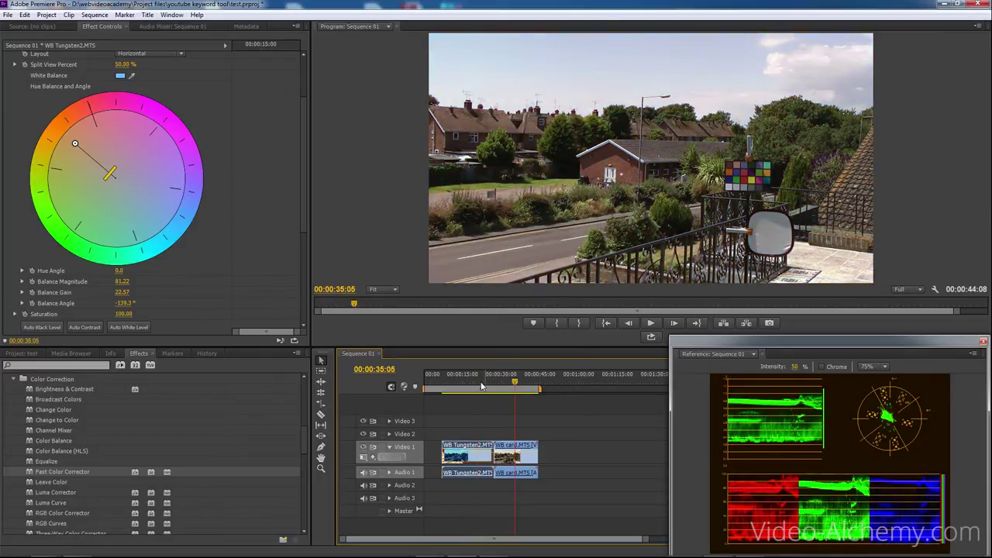
left_click(479, 384)
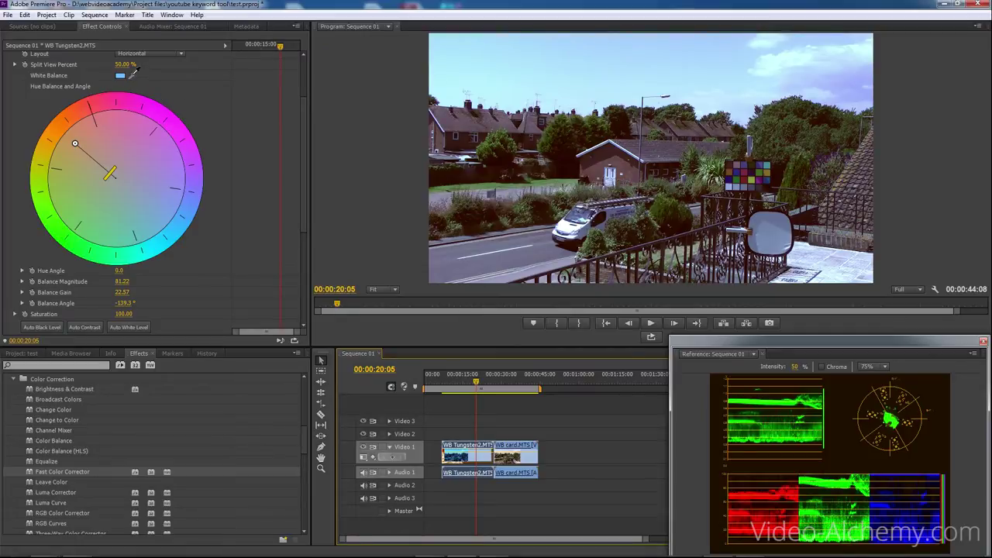
- Set the Program monitor zoom to 100% and strengthen the hue balance magnitude slightly
left_click(393, 289)
left_click(393, 364)
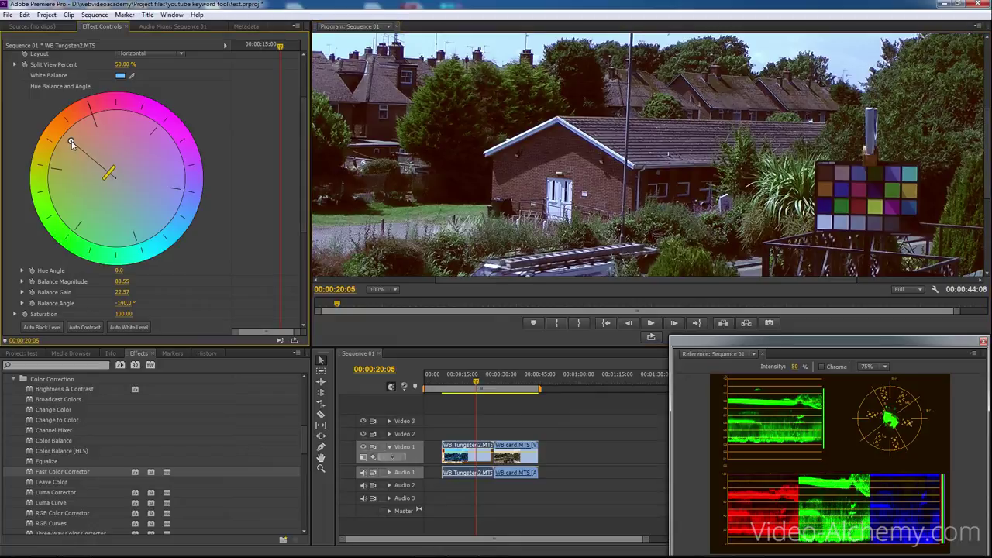
left_click_drag(71, 143, 67, 138)
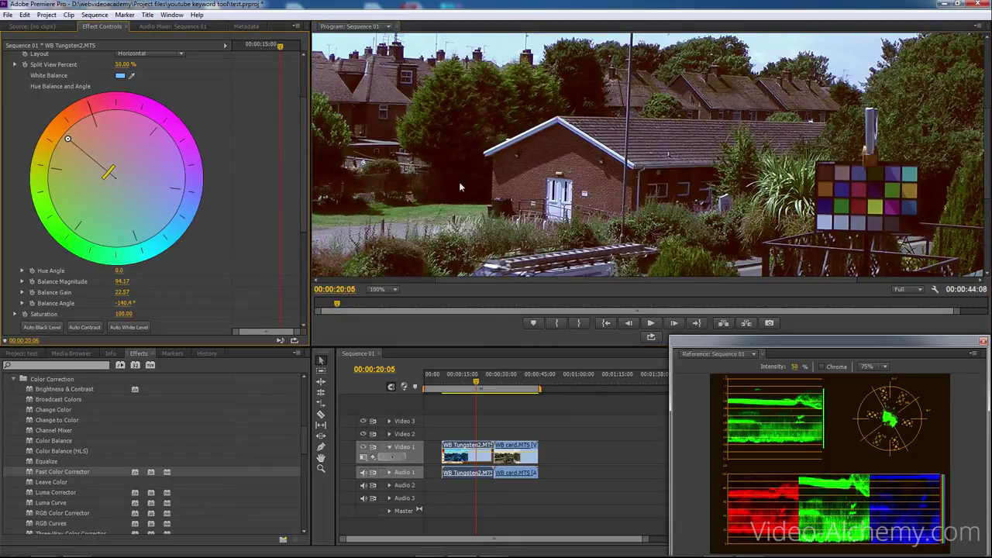
- Compare against the reference frame at 00:00:31:15, then fine-tune the balance to magnitude 95.55 at -138.0°
left_click(505, 380)
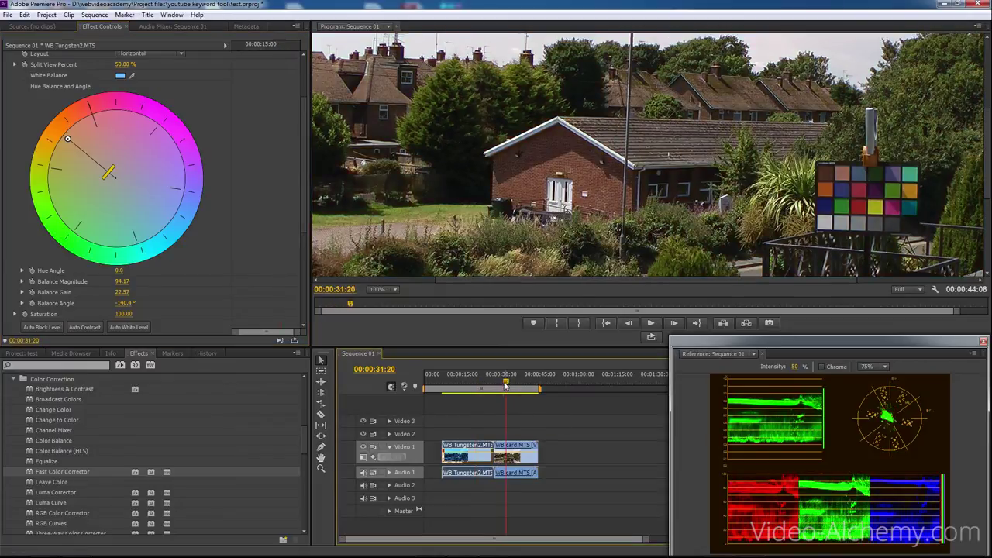
left_click_drag(498, 385, 467, 384)
left_click(506, 380)
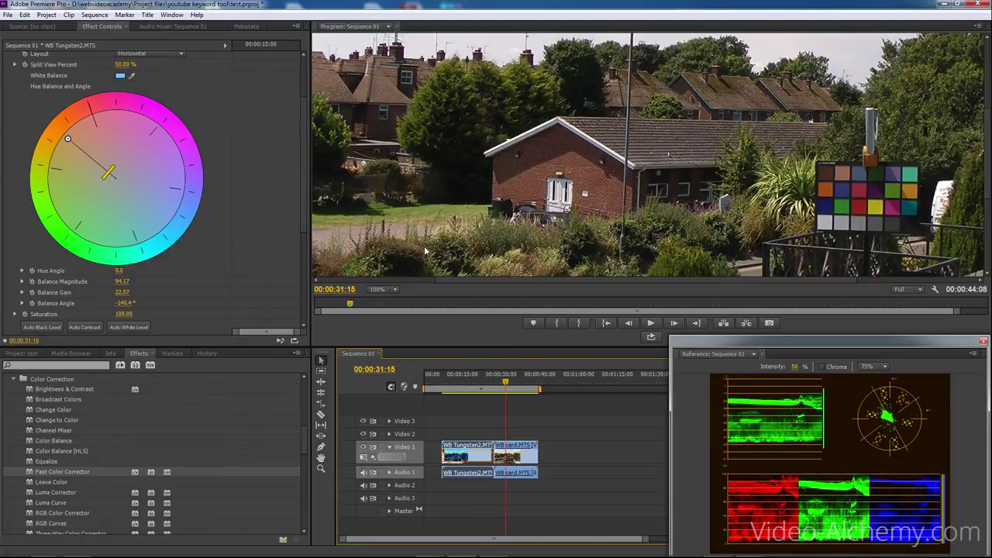
left_click(478, 382)
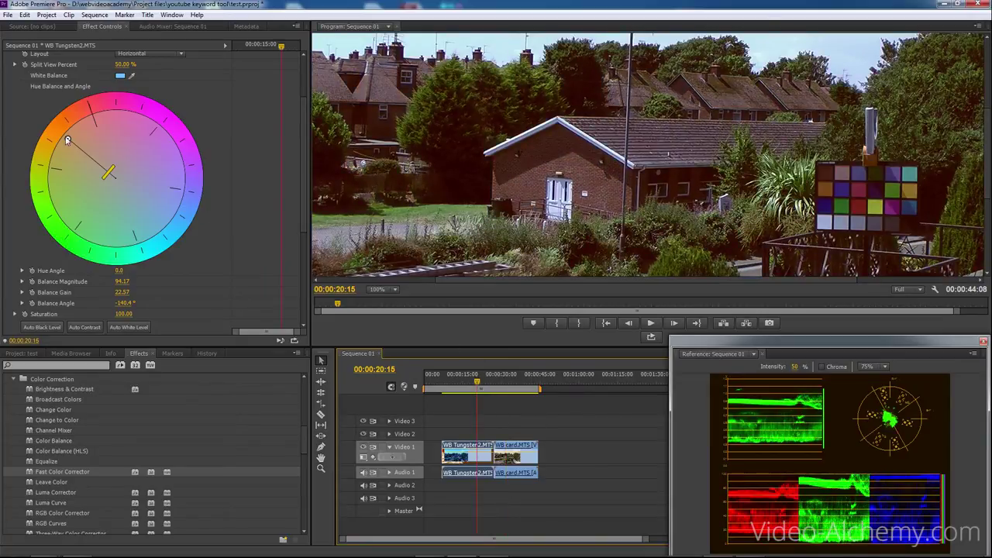
left_click_drag(68, 141, 68, 136)
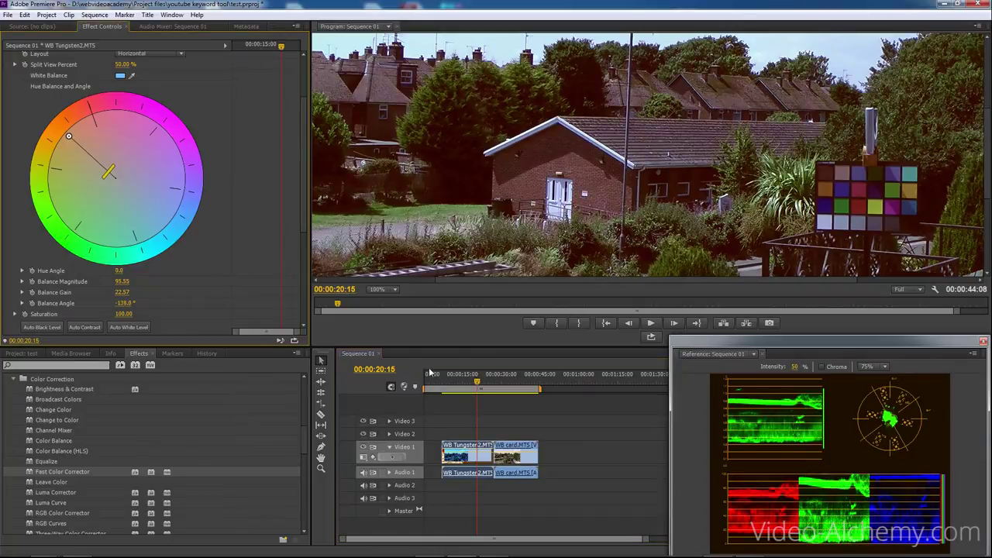
left_click(392, 291)
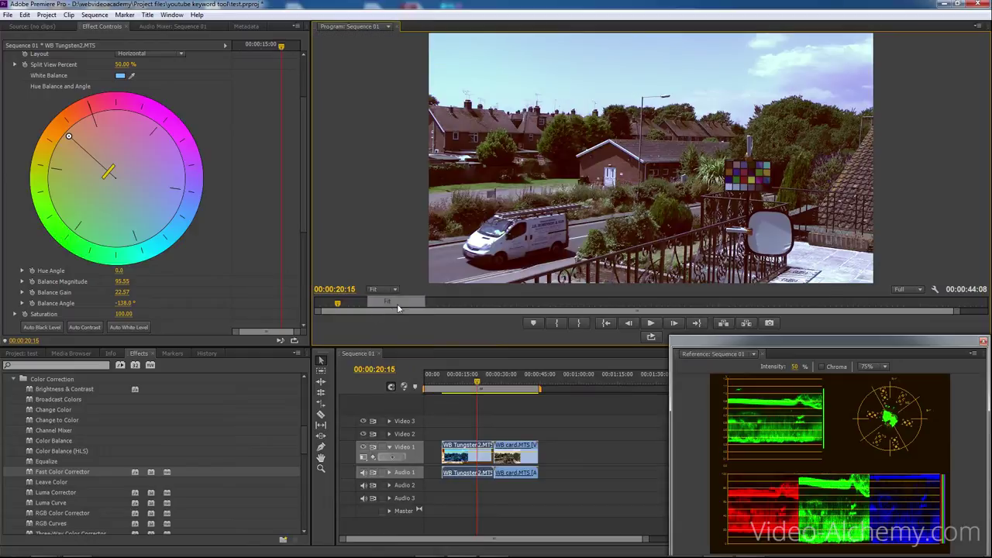
- Fit the frame in the Program monitor and scrub through the van clip into the reference footage
left_click(387, 302)
left_click(474, 380)
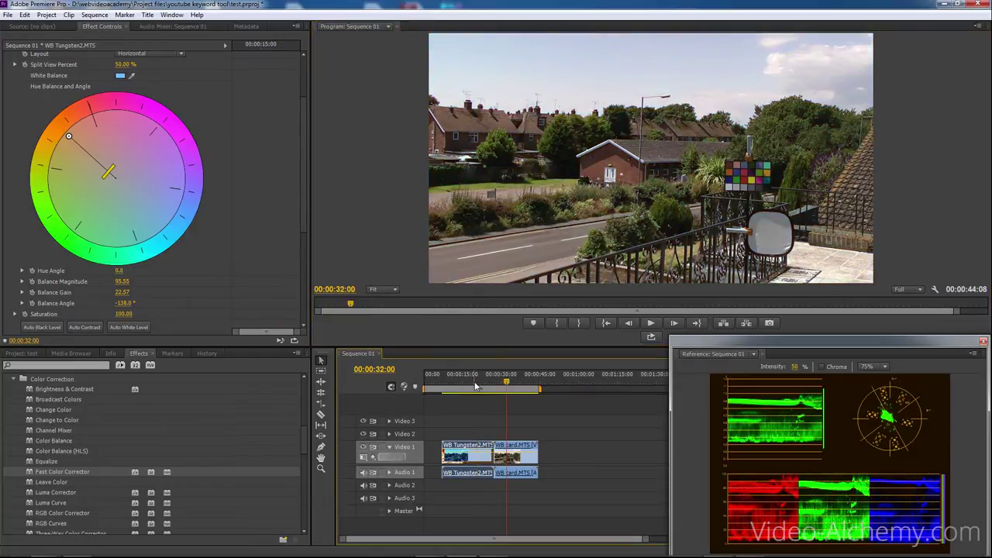
left_click_drag(474, 379, 514, 382)
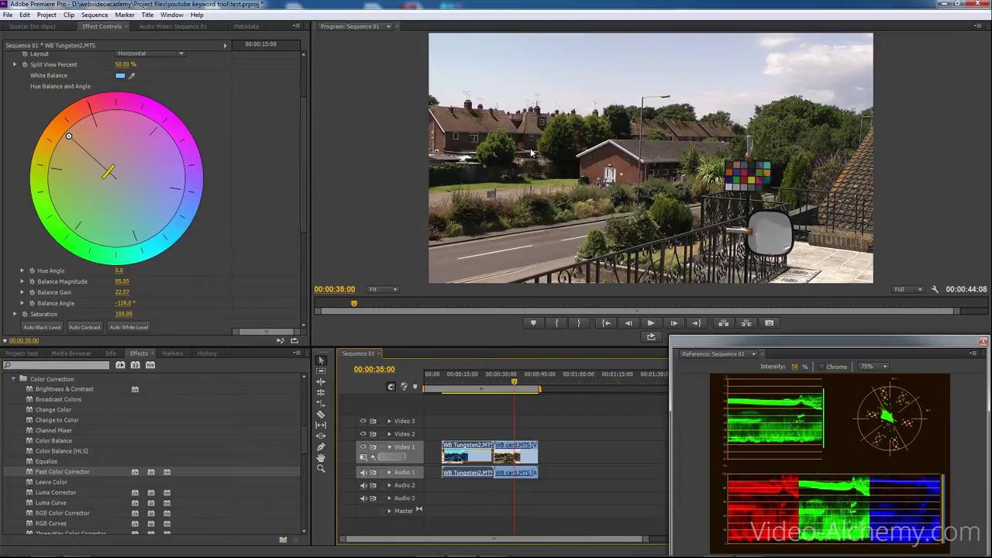
- Lower the input white level to 215.4 and ease the hue balance to magnitude 78.69 at -140.7°
left_click_drag(303, 167, 306, 215)
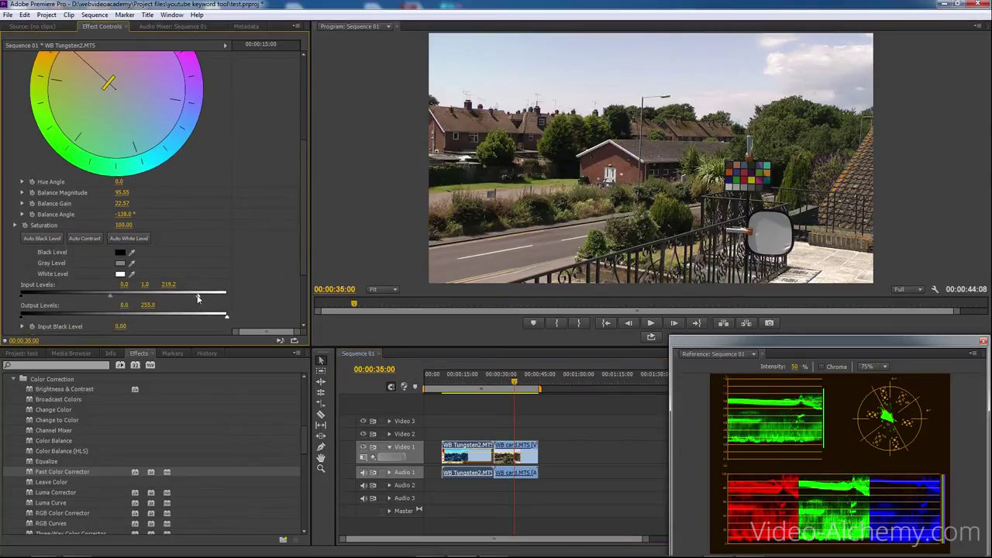
left_click_drag(198, 298, 195, 297)
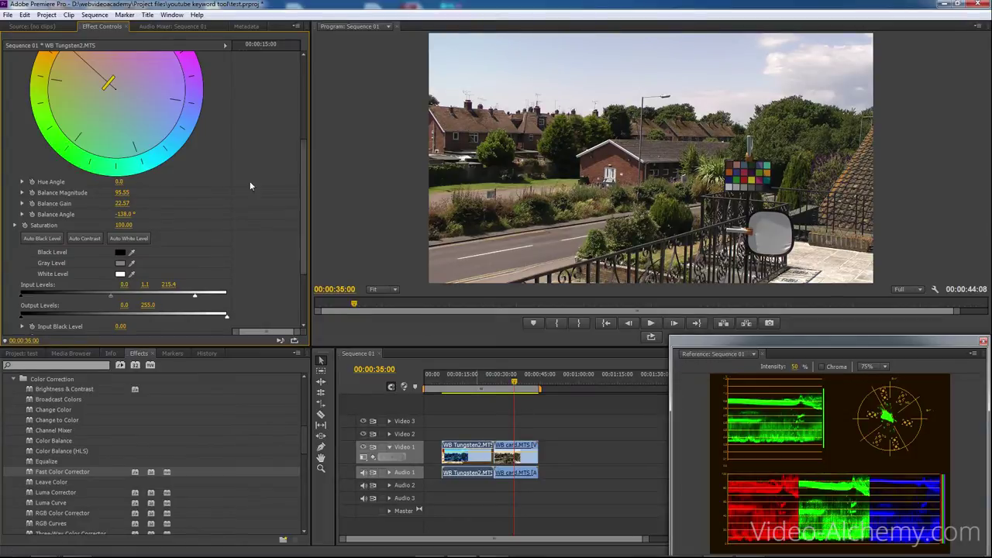
left_click_drag(305, 177, 302, 144)
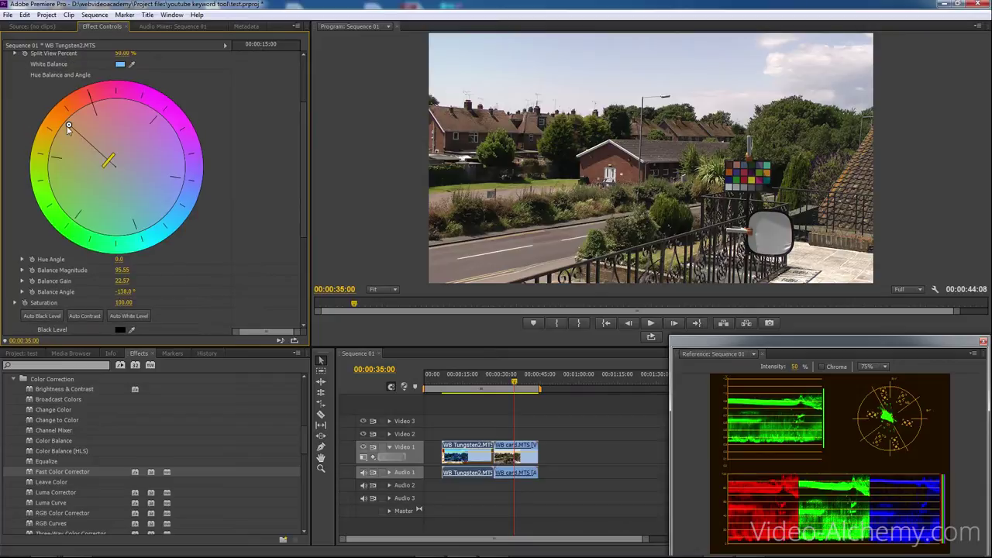
mouse_move(69, 125)
left_mouse_down()
mouse_move(86, 129)
mouse_move(76, 133)
left_mouse_up()
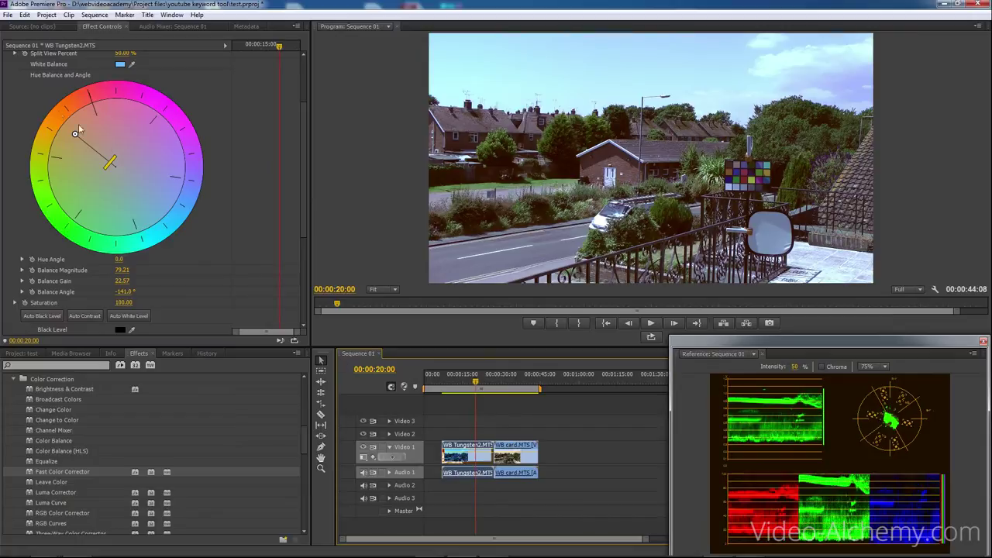
mouse_move(75, 133)
left_mouse_down()
mouse_move(85, 125)
mouse_move(76, 136)
left_mouse_up()
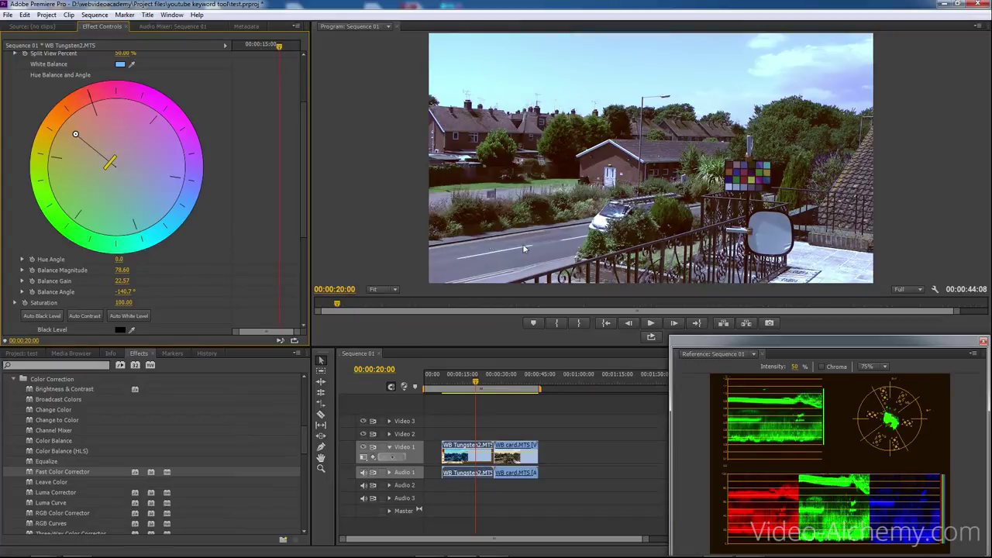
- Nudge the hue balance handle to magnitude 77.18 at an angle of -137.5°
mouse_move(76, 137)
left_mouse_down()
mouse_move(84, 141)
mouse_move(78, 133)
left_mouse_up()
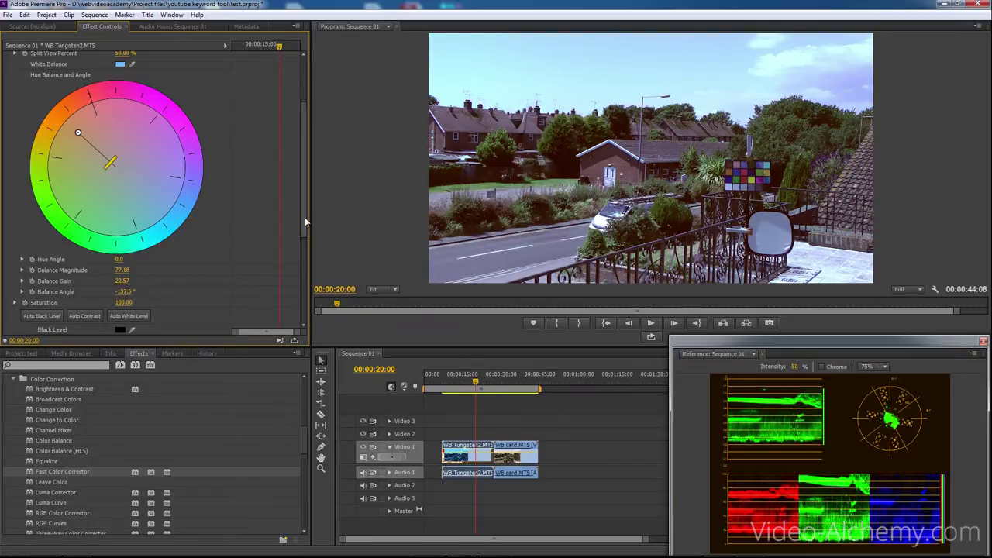
left_click_drag(305, 217, 306, 196)
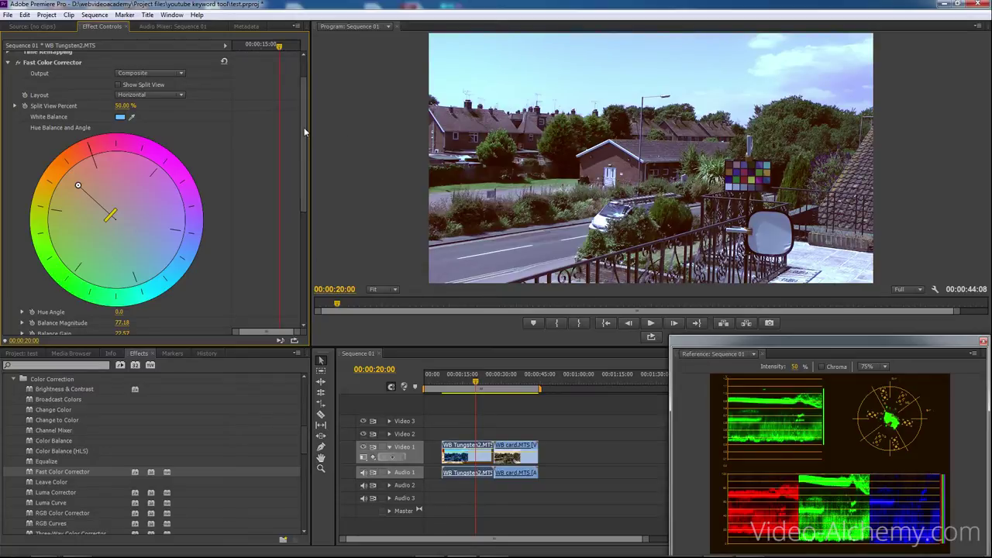
- Toggle the Fast Color Corrector off and on repeatedly to compare the before and after
scroll(304, 127, "up", 2)
left_click(18, 92)
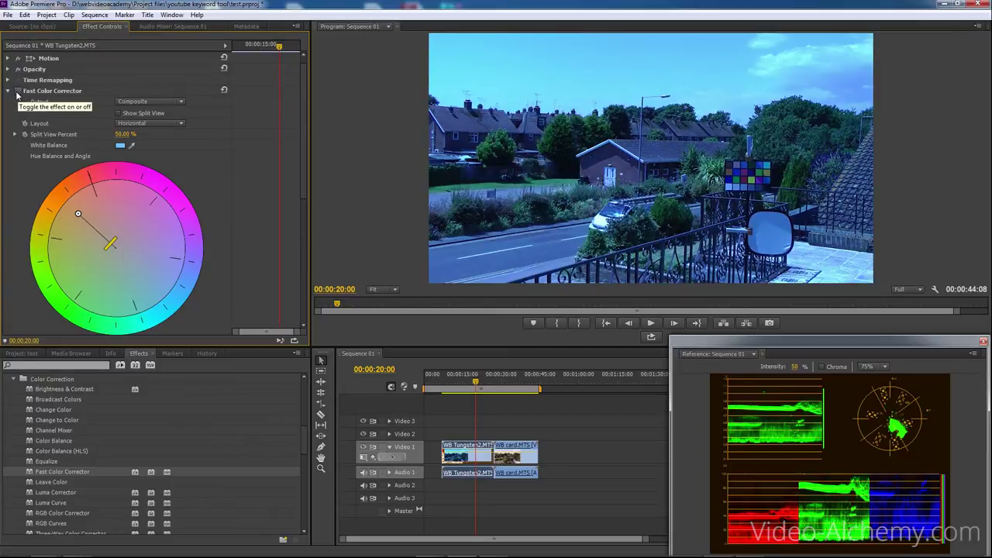
left_click(17, 92)
left_click(17, 92)
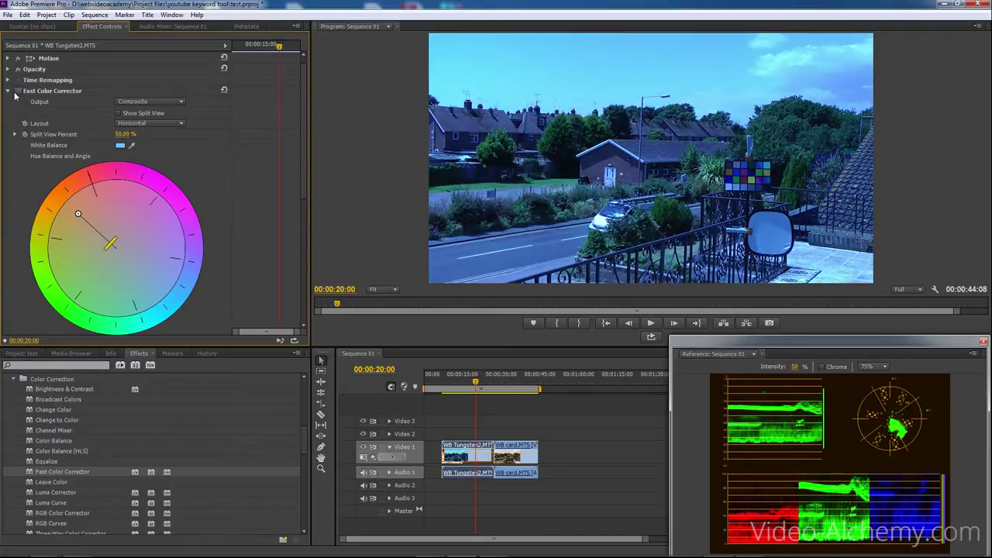
left_click(17, 92)
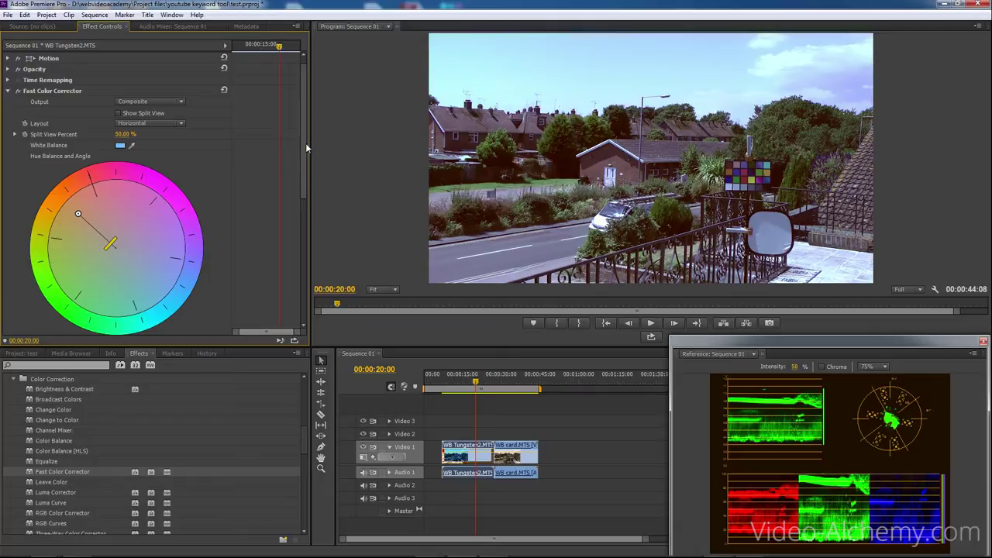
scroll(303, 147, "down", 2)
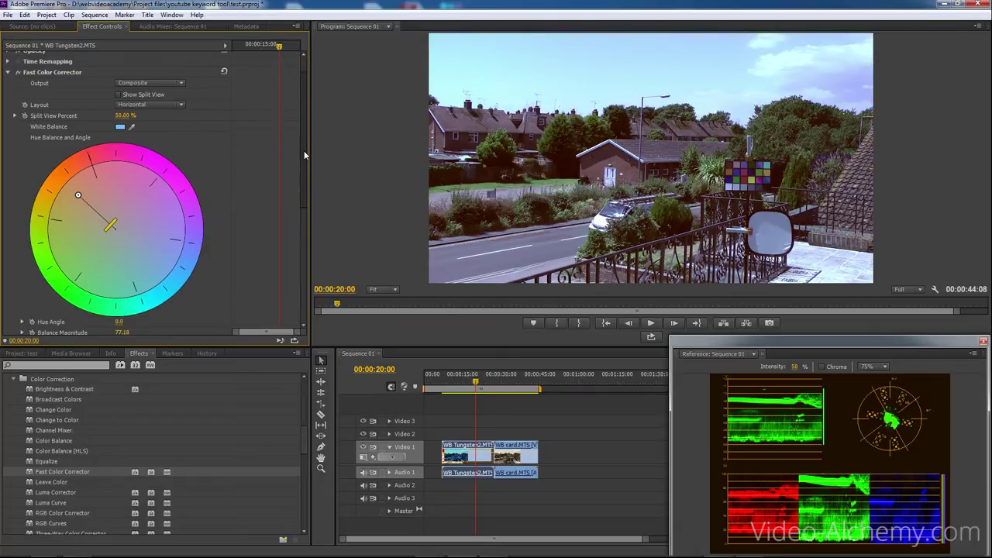
mouse_move(304, 156)
left_mouse_down()
mouse_move(303, 187)
mouse_move(302, 173)
left_mouse_up()
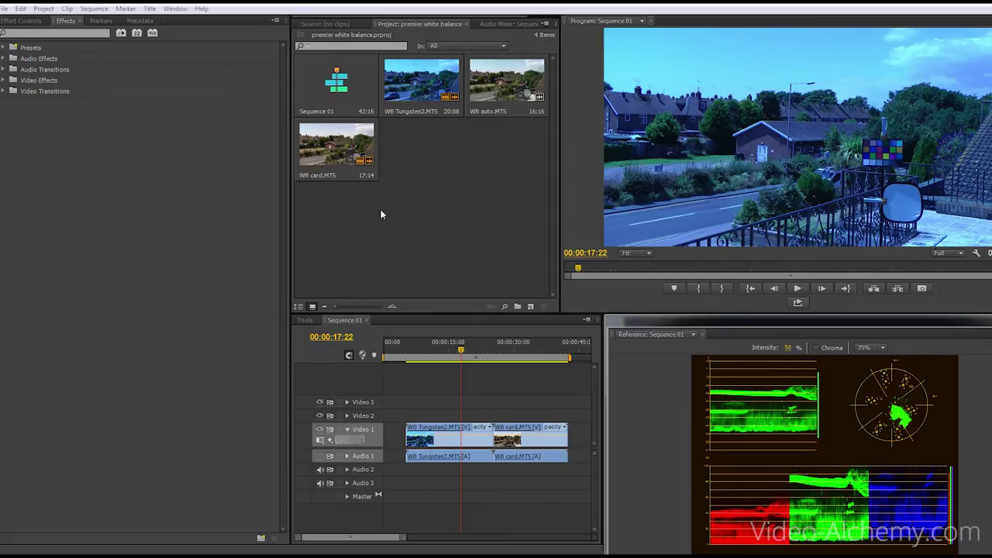
- Create a 1920×1080 black colour matte named 'black' and place it at the start of Video 2
right_click(403, 168)
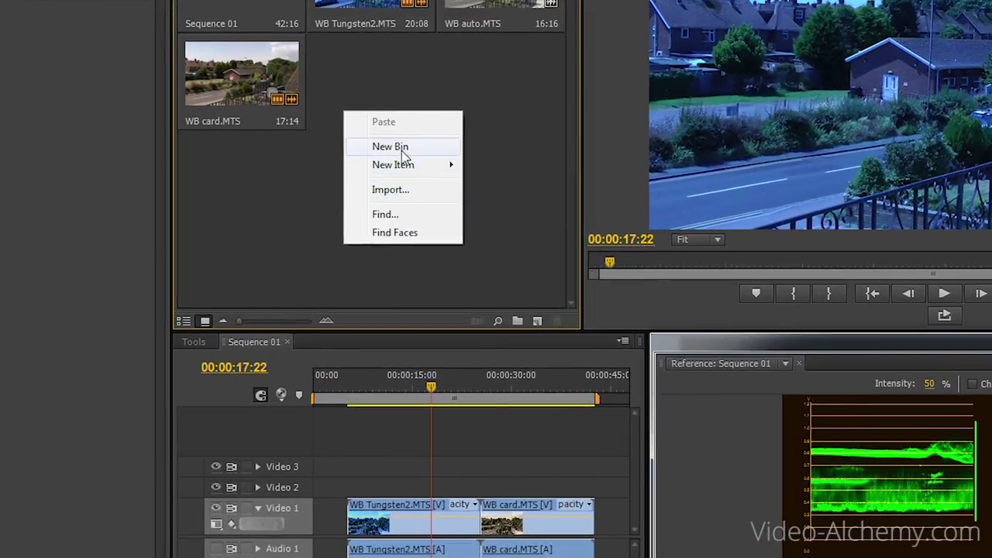
mouse_move(401, 165)
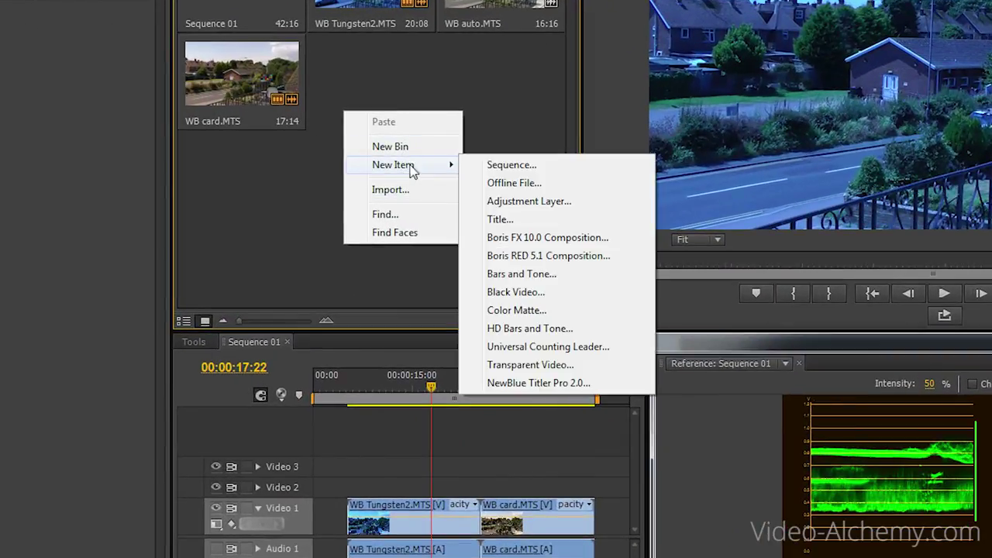
left_click(513, 311)
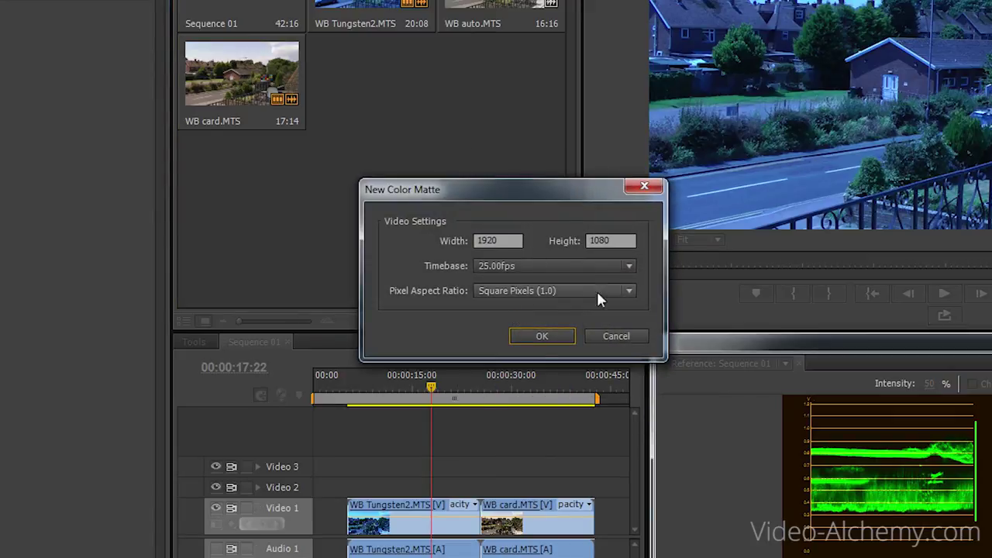
left_click(540, 338)
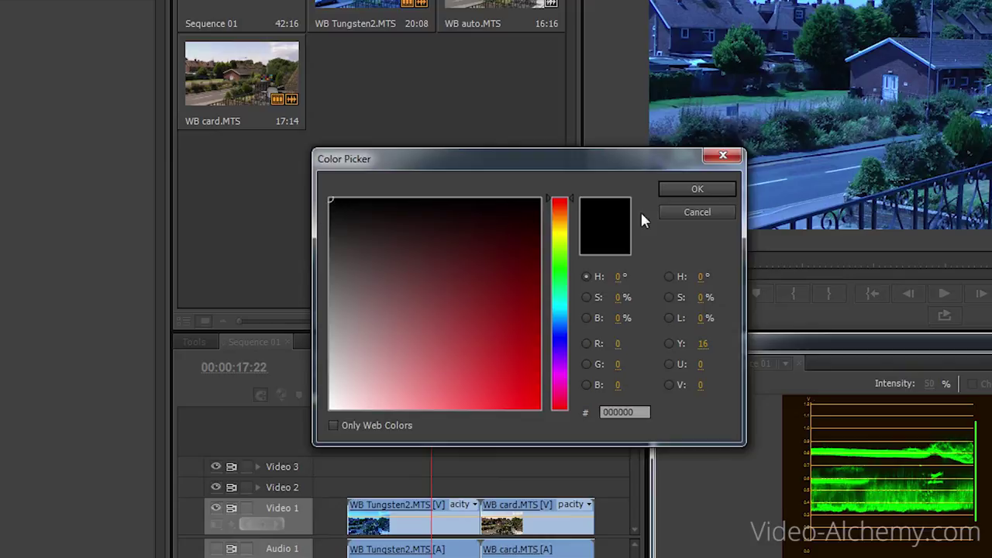
left_click(672, 188)
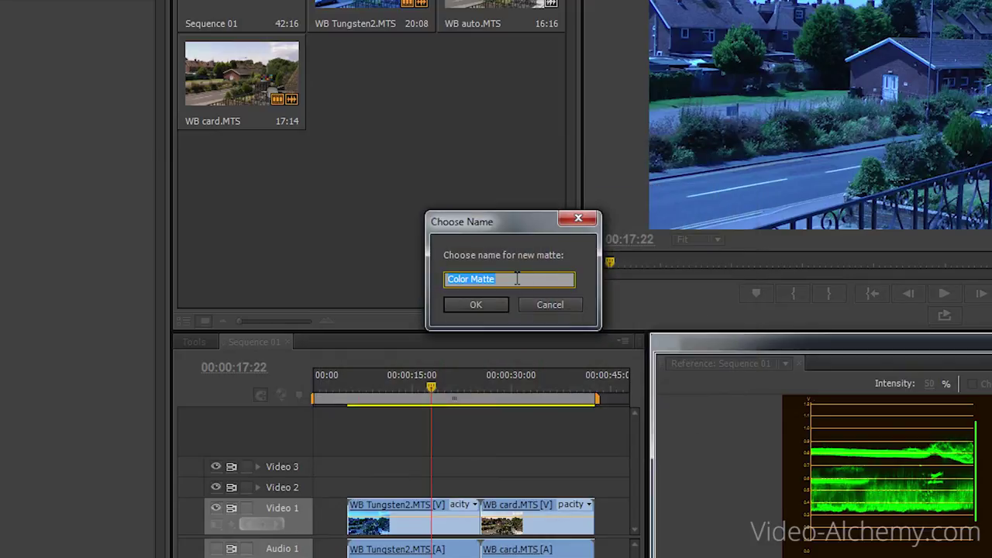
type("black")
left_click(475, 304)
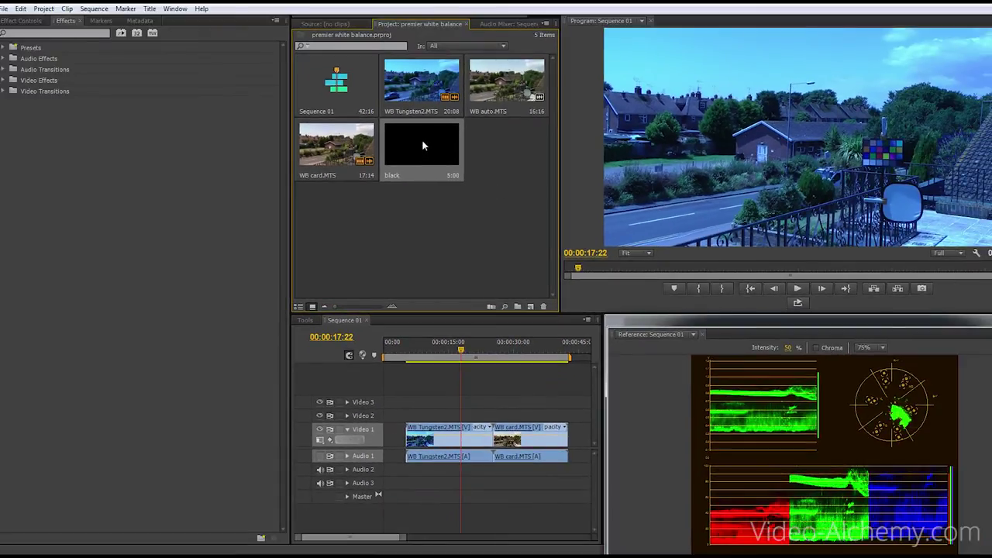
left_click_drag(410, 147, 361, 414)
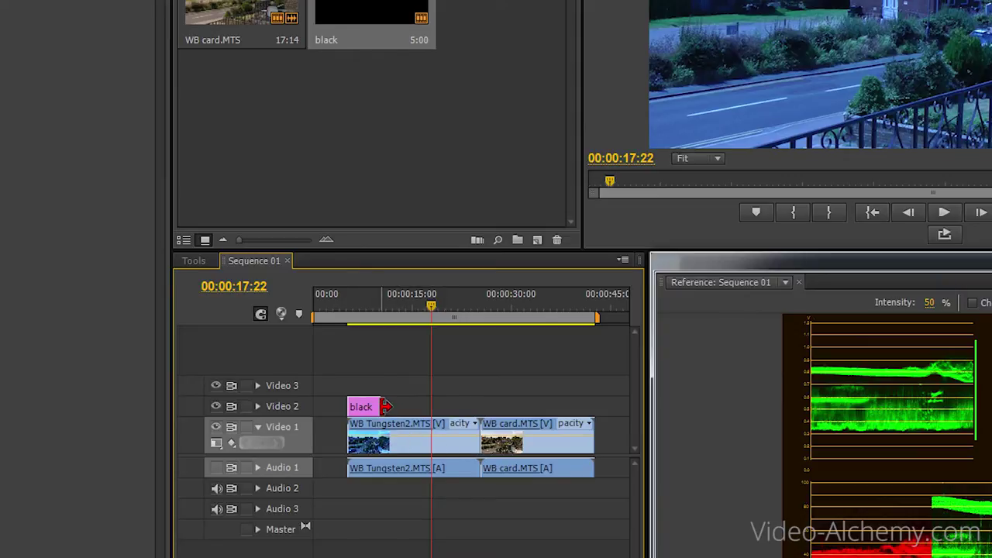
- Extend the black matte on Video 2 to 00:00:20:04 so it covers WB Tungsten2
left_click_drag(375, 406, 477, 407)
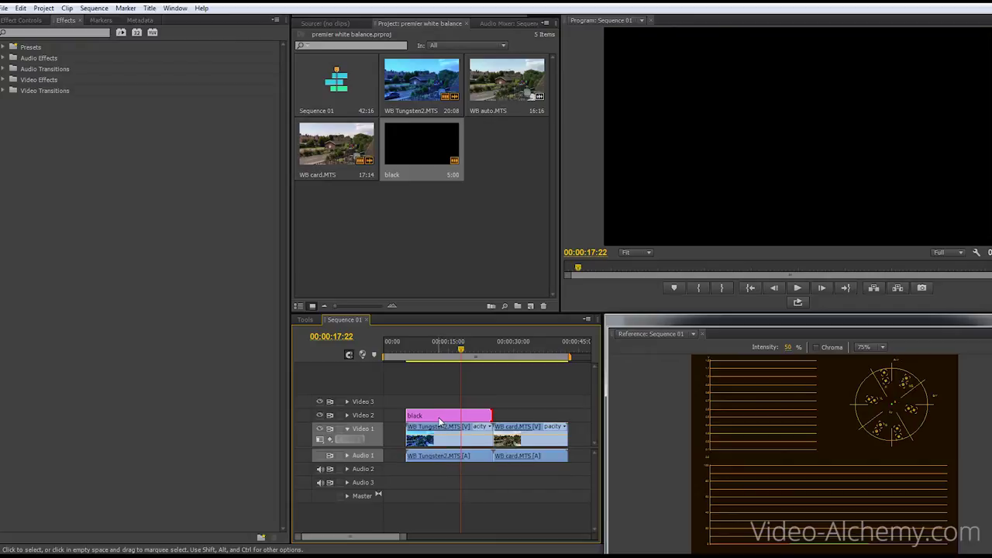
- Search the Effects panel for 'tint' and save the project
left_click_drag(439, 422, 440, 423)
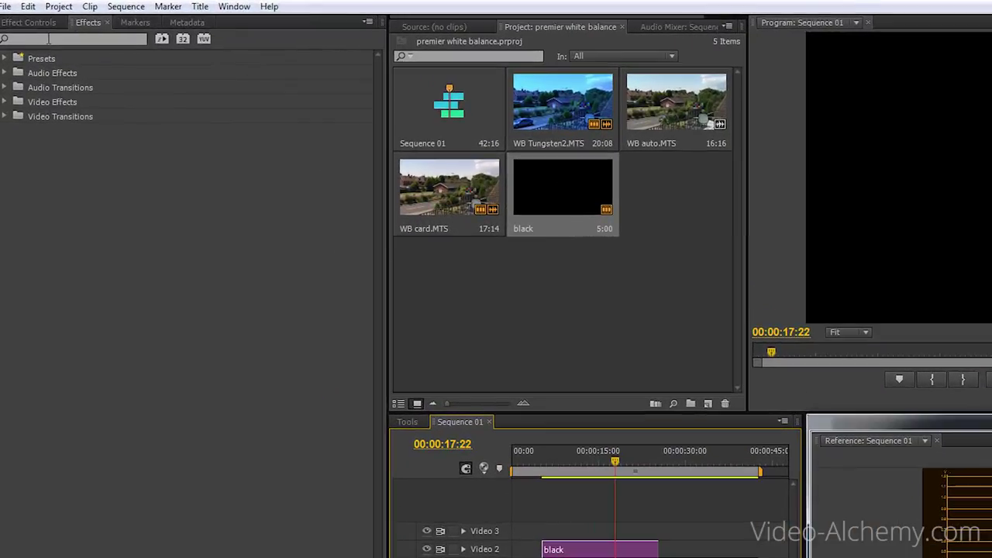
left_click(44, 31)
type("tint")
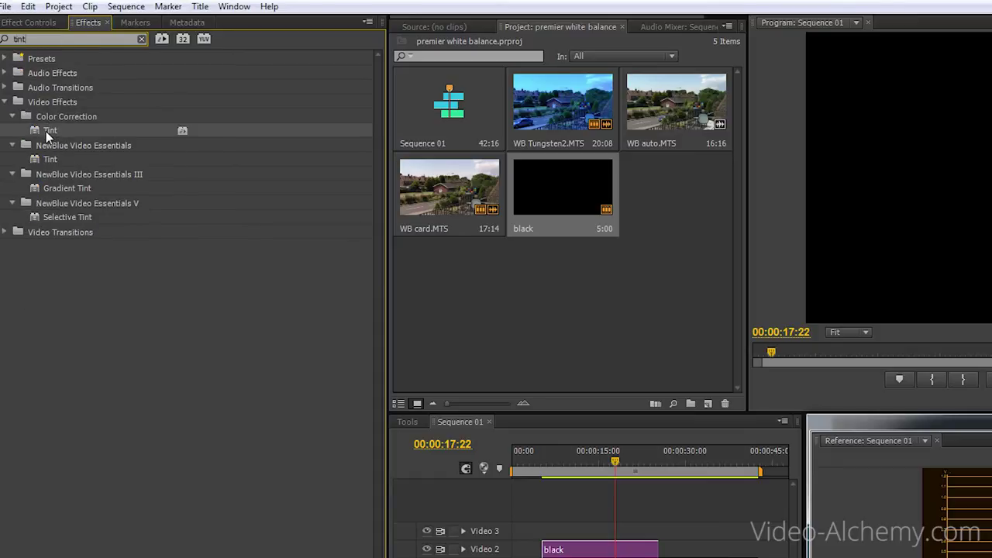
key("ctrl+s")
- Apply Tint from Video Effects > Color Correction to the black matte and show its settings
left_click(141, 40)
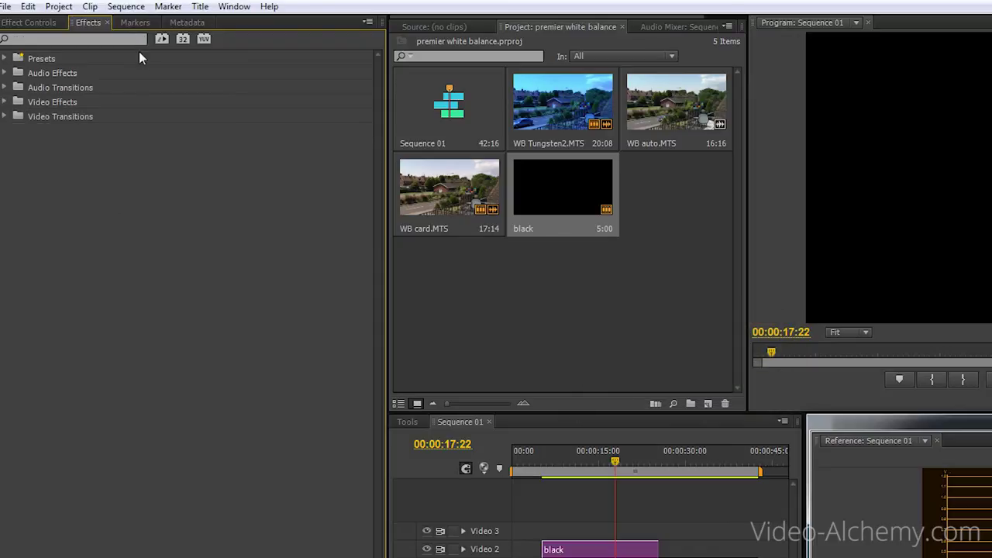
left_click(5, 102)
scroll(46, 193, "down", 3)
left_click(7, 351)
left_click(8, 350)
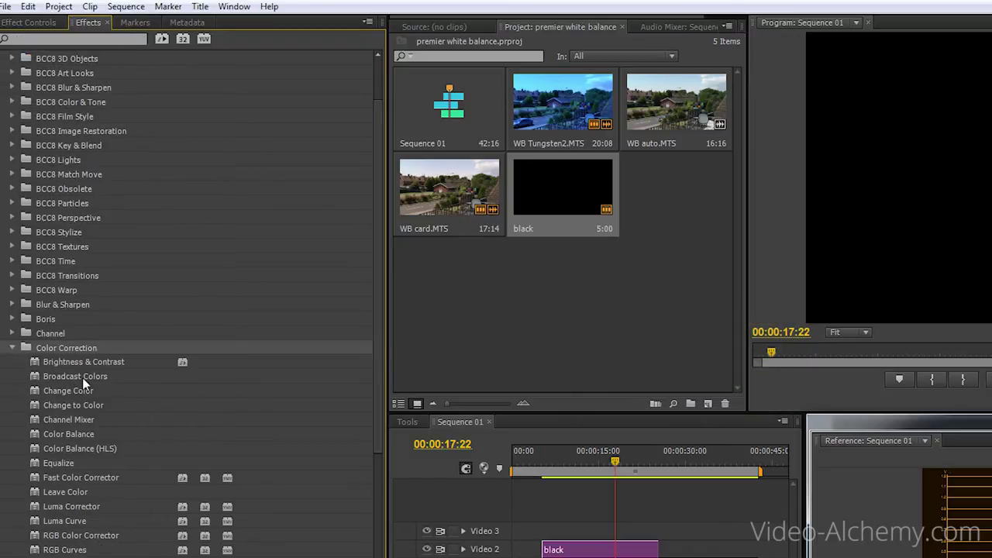
scroll(82, 377, "down", 2)
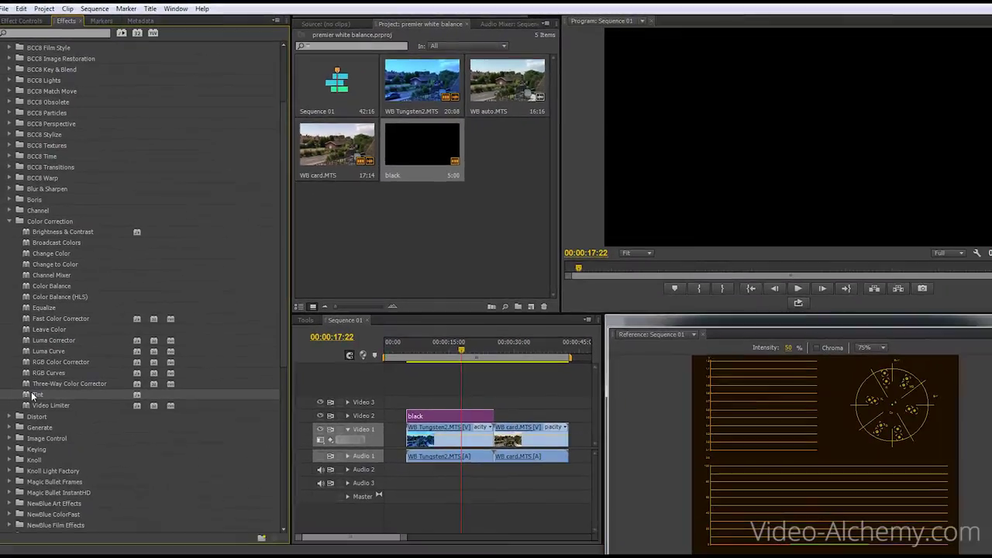
left_click_drag(48, 522, 576, 553)
left_click_drag(433, 418, 433, 418)
left_click(24, 21)
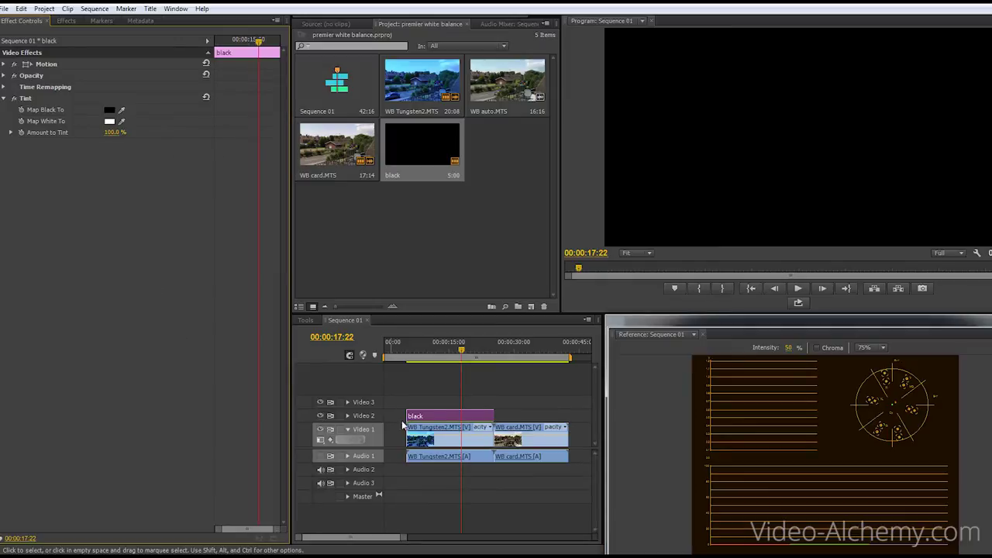
mouse_move(461, 353)
left_mouse_down()
mouse_move(416, 350)
mouse_move(467, 353)
left_mouse_up()
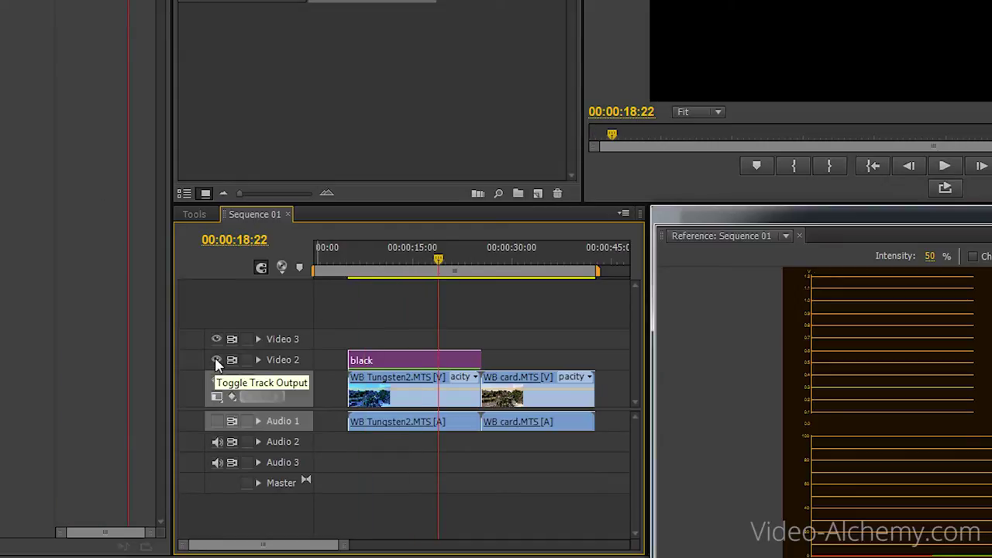
- Hide the Video 2 track output and view the program footage at 100%
left_click(215, 360)
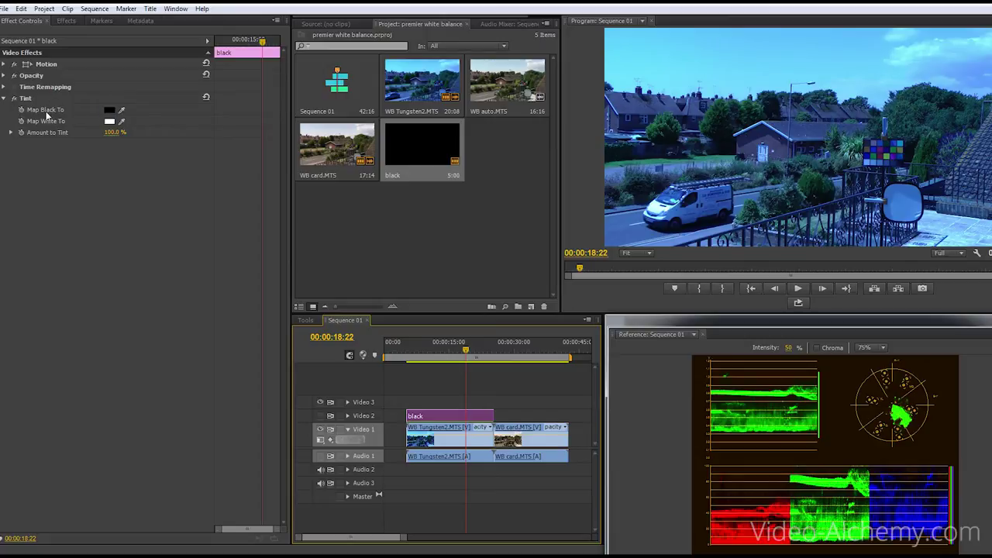
left_click(121, 110)
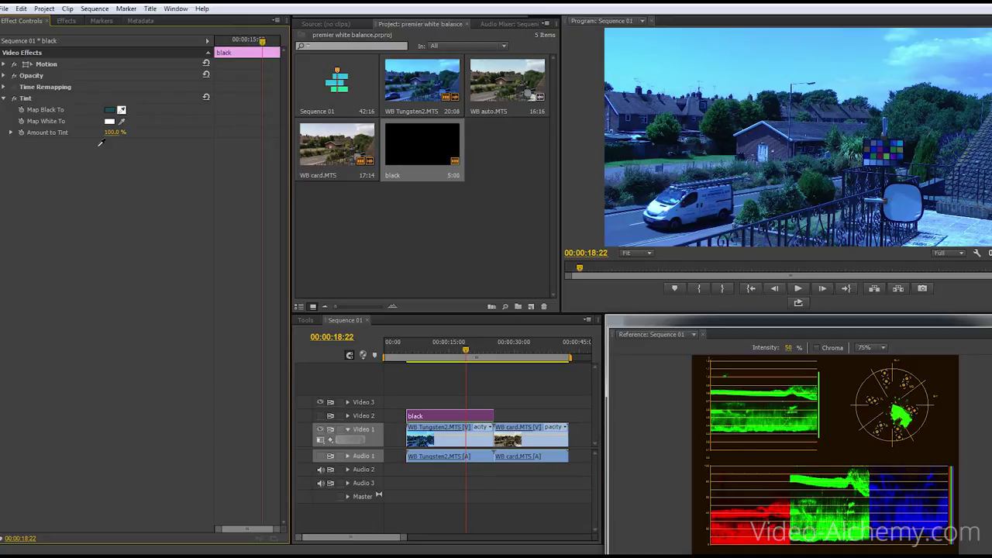
left_click(185, 145)
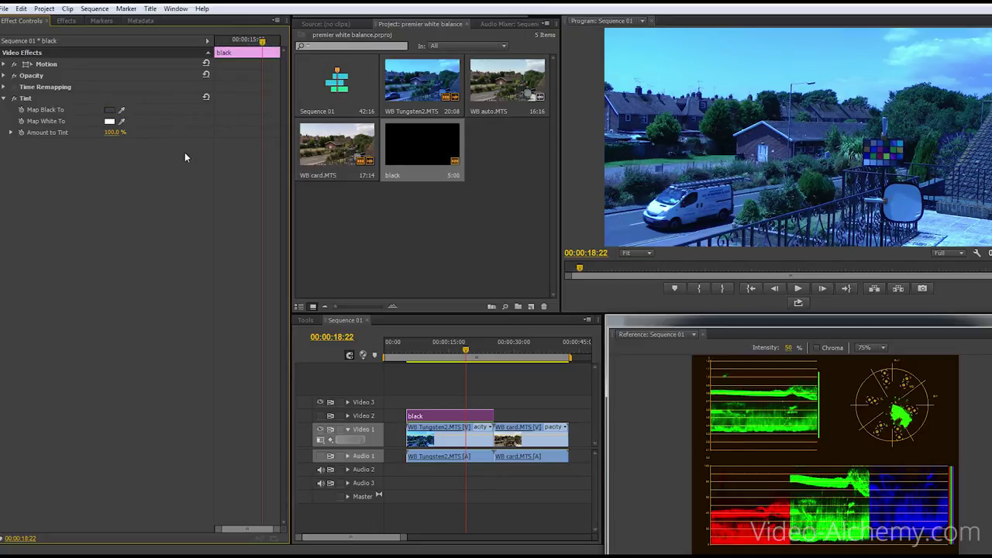
left_click(652, 251)
left_click(648, 329)
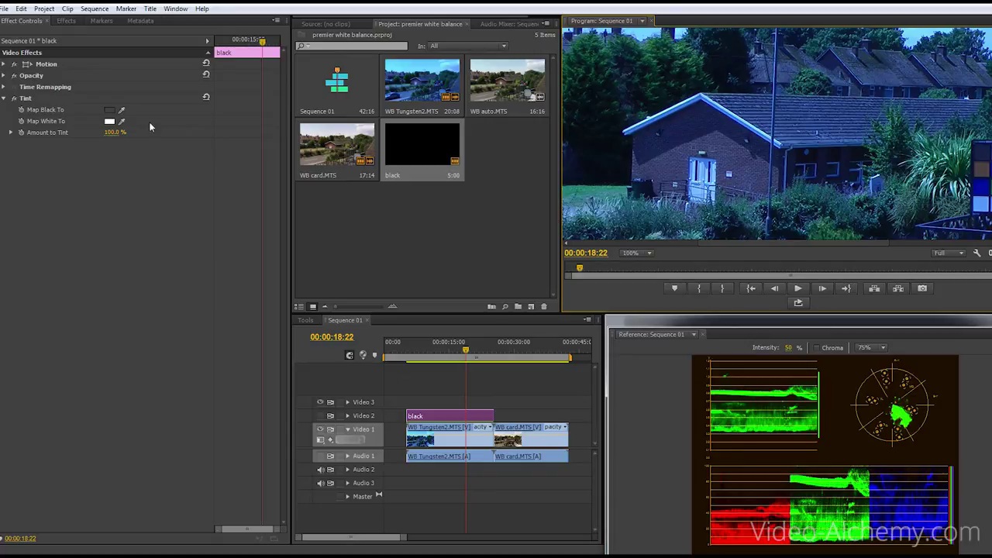
- Set Tint's Map Black To colour to the pale light blue sampled from the white door
left_click(121, 109)
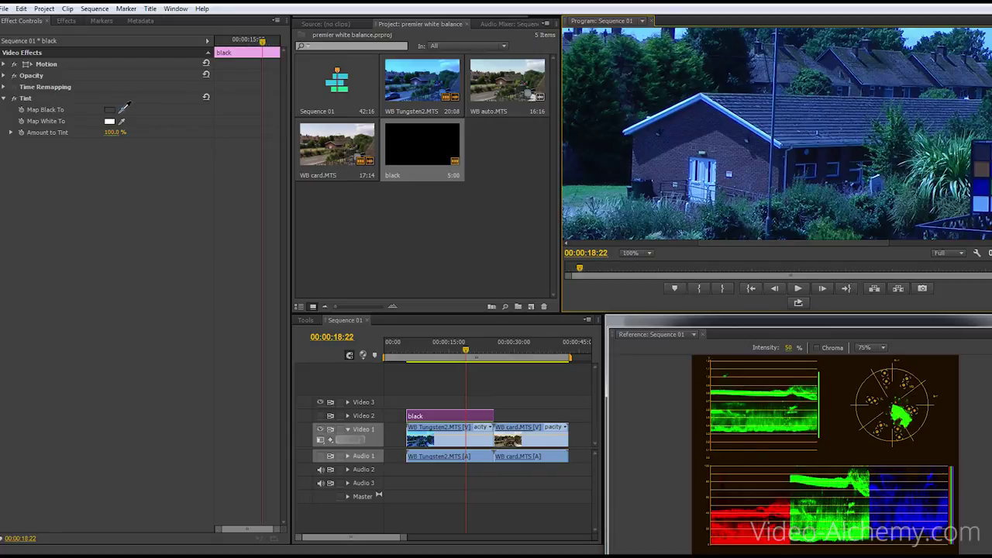
left_click(695, 190)
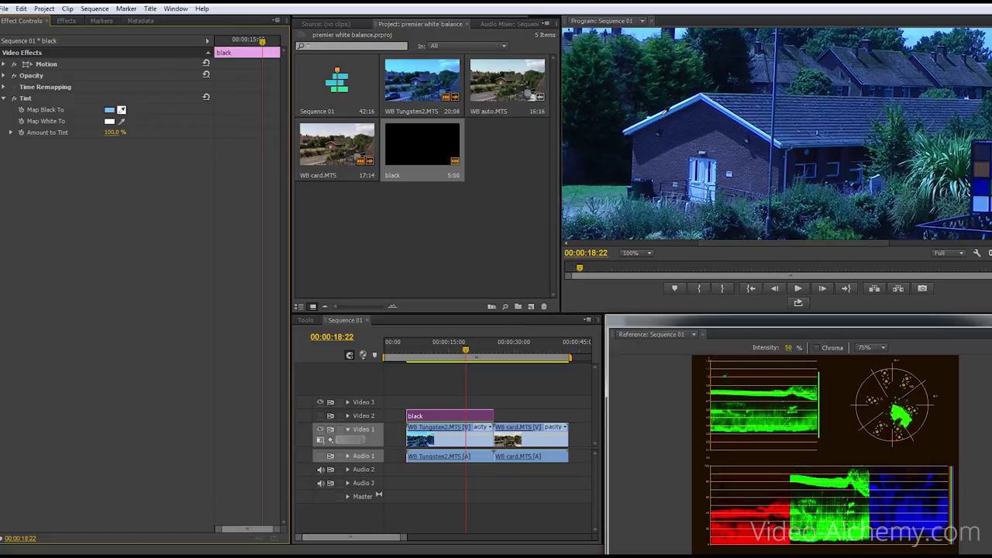
left_click(663, 109)
left_click(207, 97)
left_click_drag(121, 109, 645, 118)
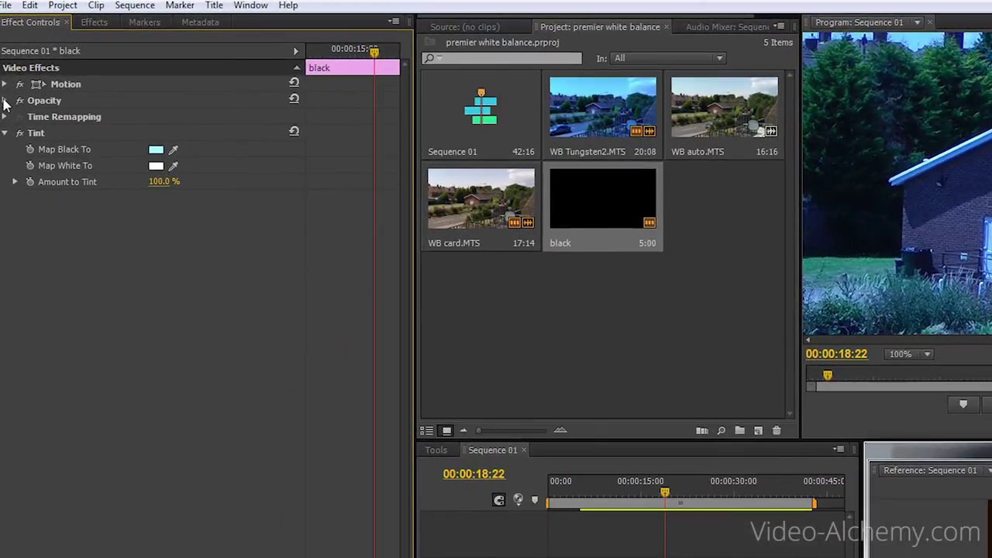
- Set the black matte's Opacity blend mode to Divide
left_click(5, 101)
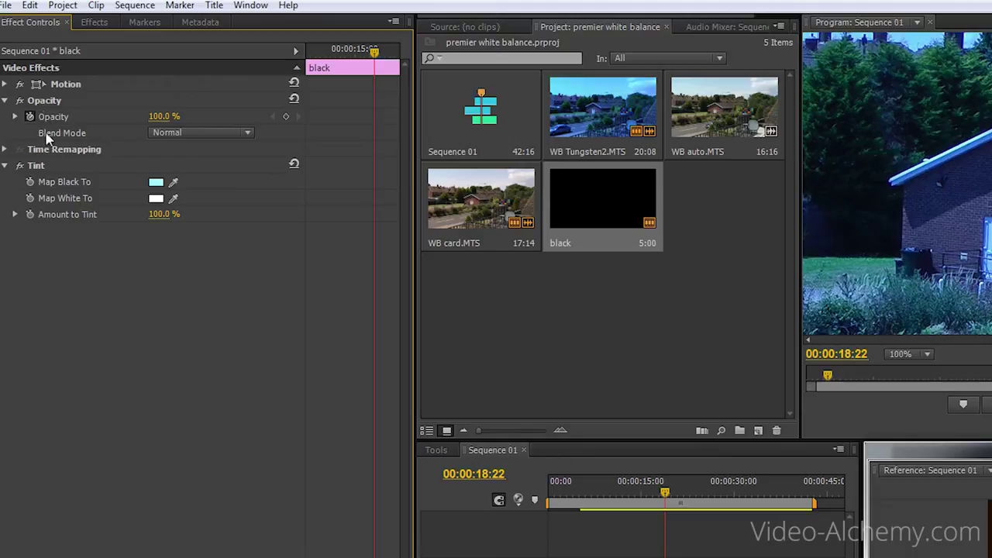
left_click(247, 133)
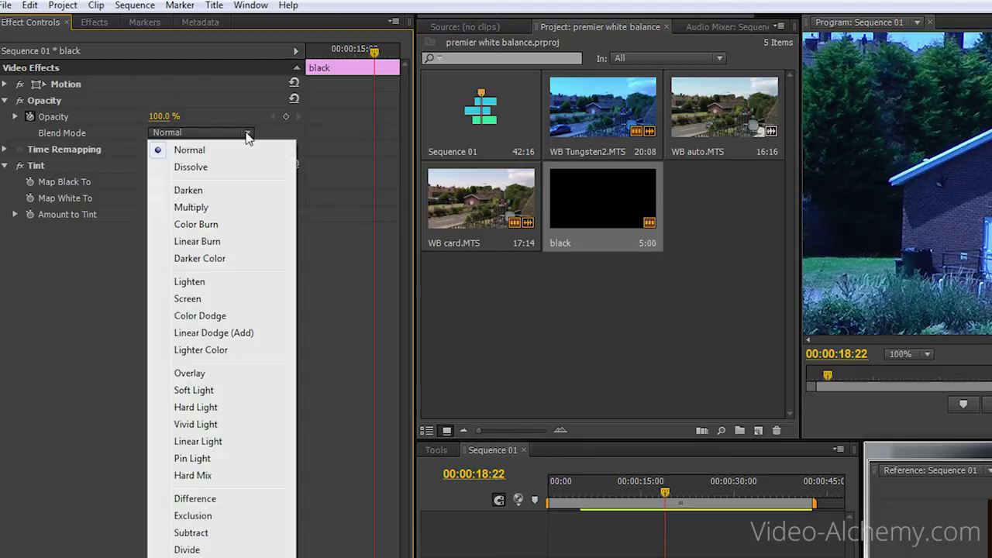
left_click(203, 549)
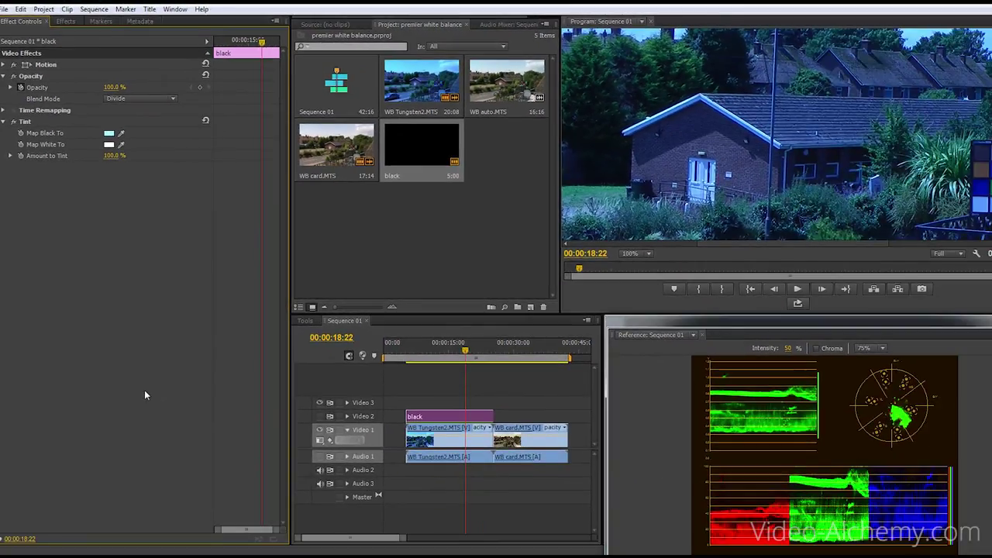
- Fit the frame in the Program monitor and toggle the black matte layer to compare
left_click(648, 256)
left_click(648, 269)
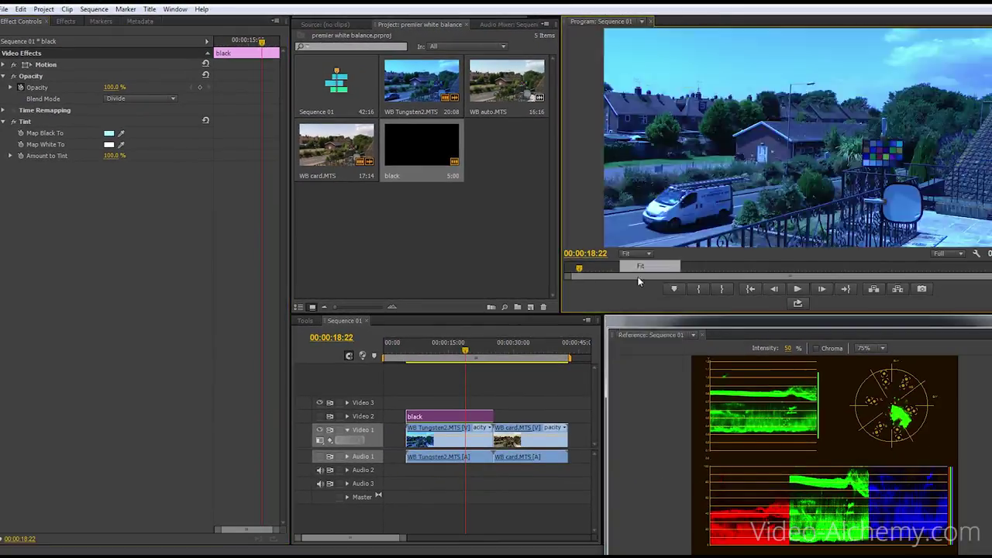
left_click(320, 417)
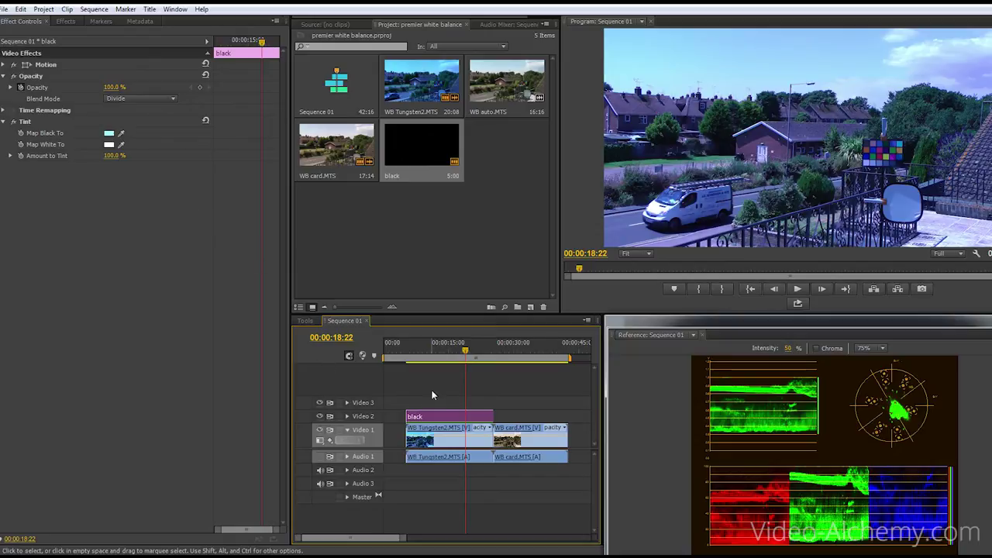
- With Video 2 hidden, sample the footage's blue cast as the matte's Map Black To colour, then show Video 2 again
left_click(319, 416)
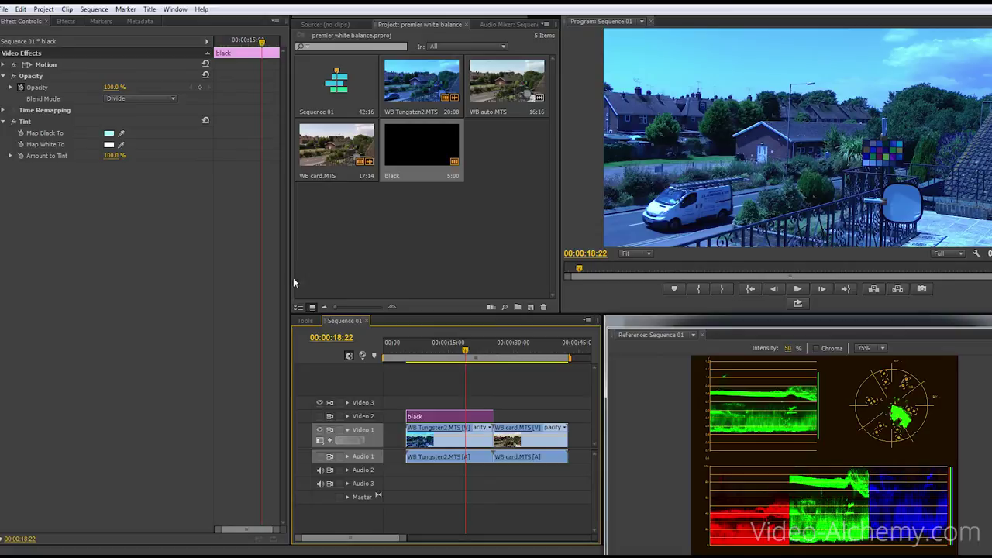
left_click_drag(122, 132, 871, 158)
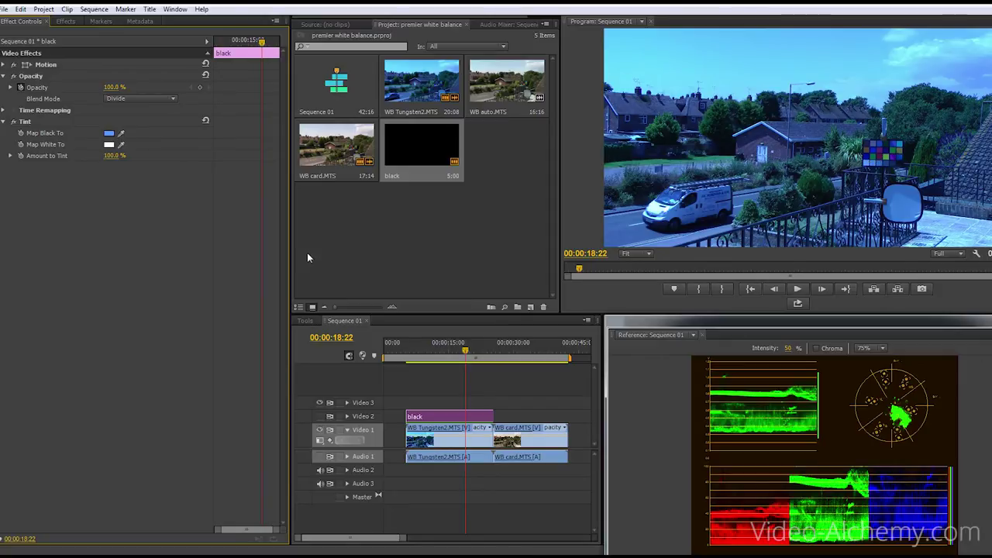
left_click(319, 416)
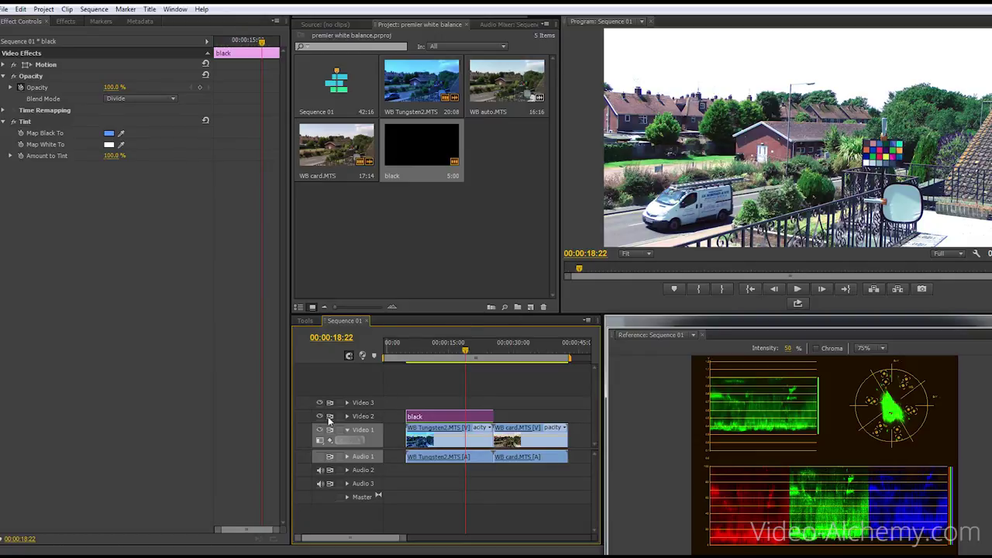
left_click(319, 416)
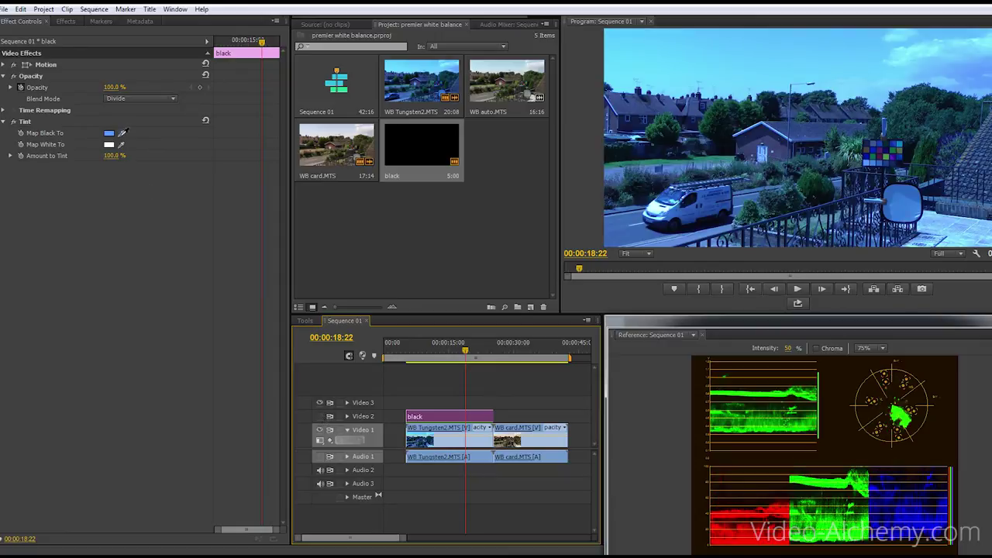
left_click_drag(121, 134, 766, 152)
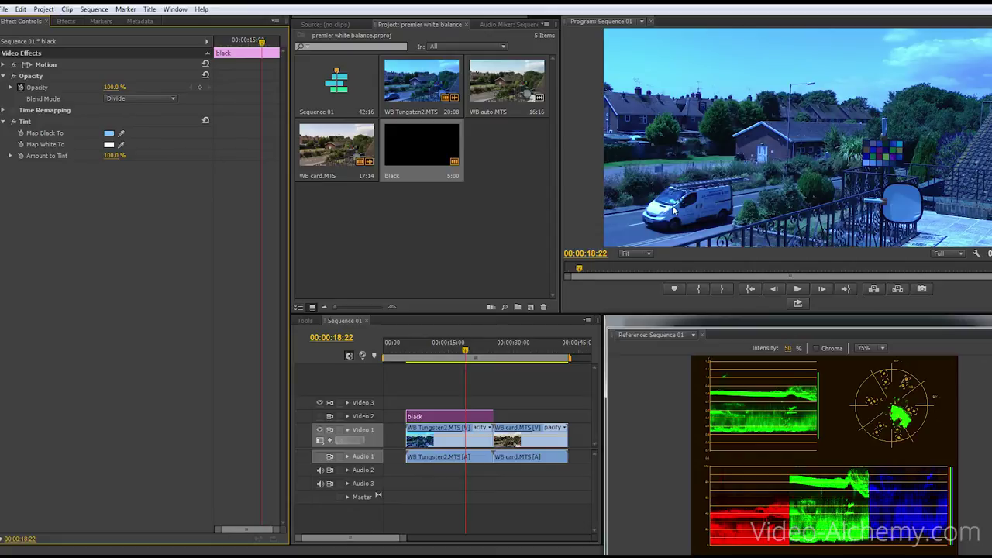
left_click(319, 416)
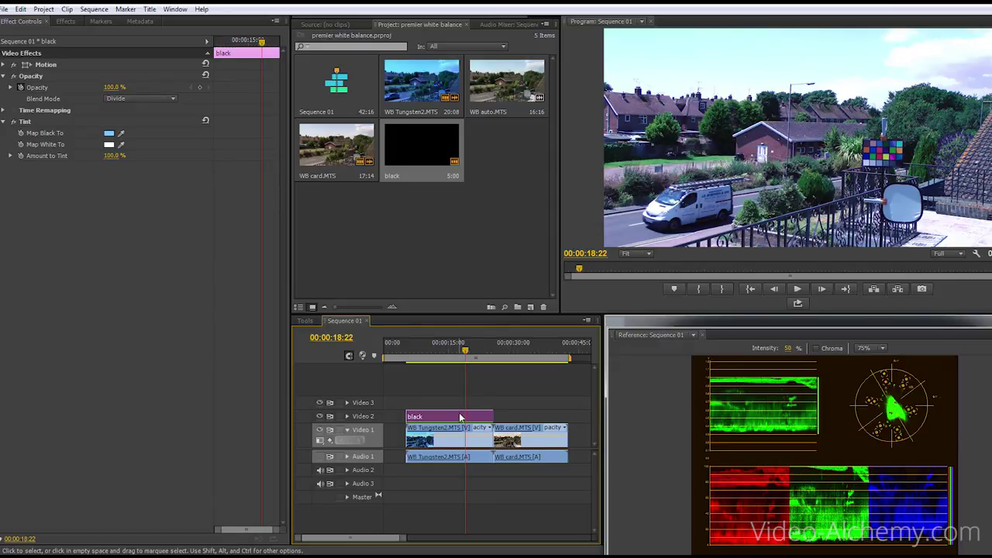
- Apply Fast Color Corrector to WB Tungsten2.MTS and sample its white balance from the white board
left_click(68, 21)
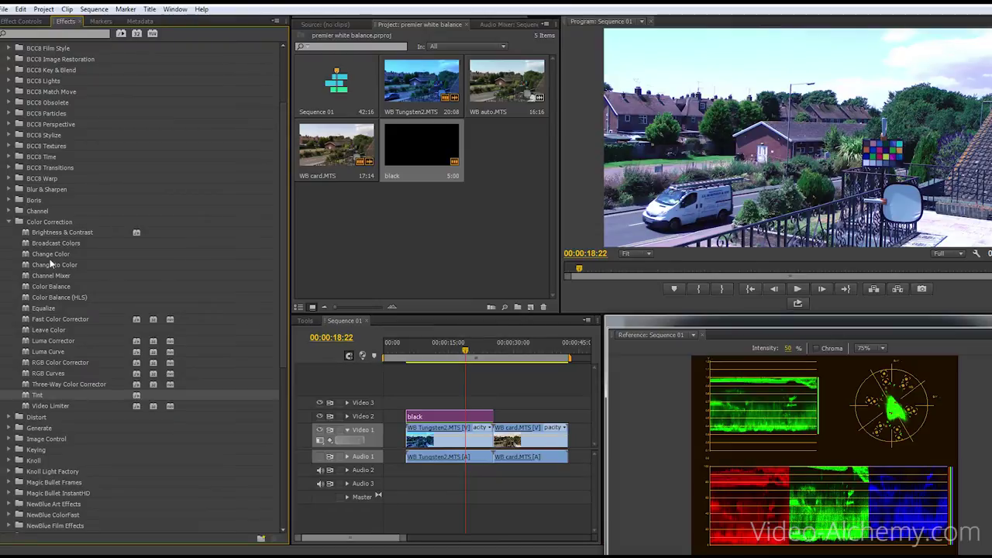
left_click_drag(54, 323, 430, 446)
left_click(23, 22)
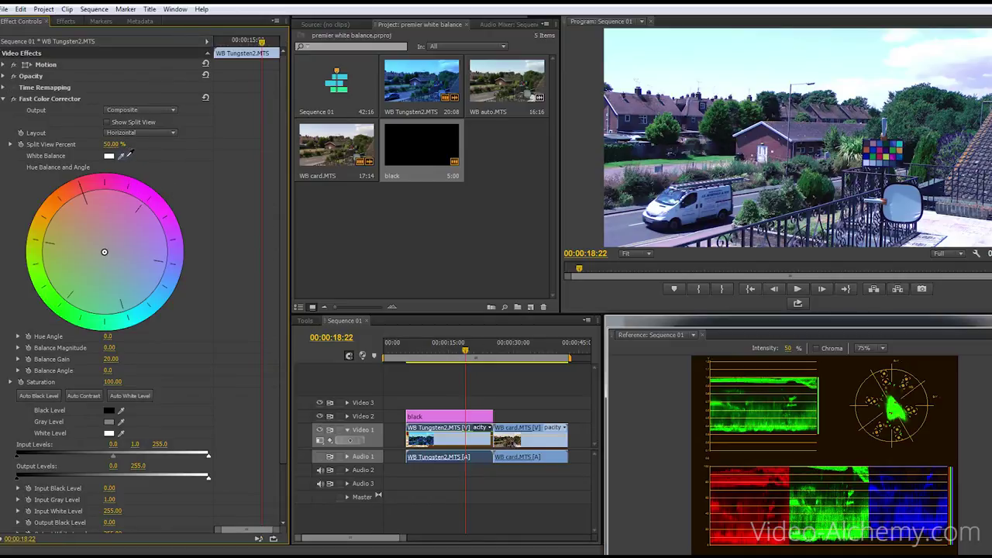
left_click_drag(122, 155, 867, 220)
left_click_drag(193, 161, 427, 208)
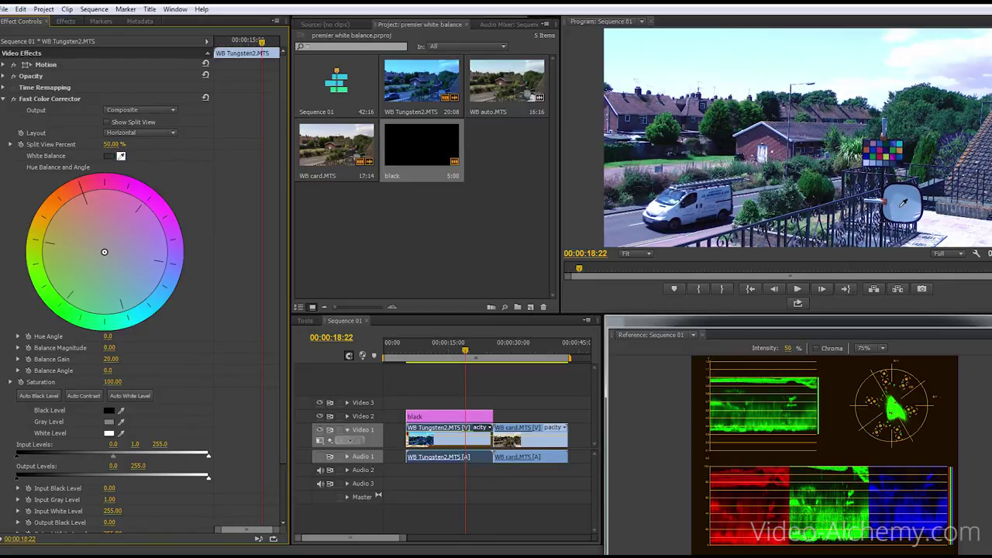
left_click_drag(871, 161, 904, 203)
left_click_drag(876, 169, 869, 160)
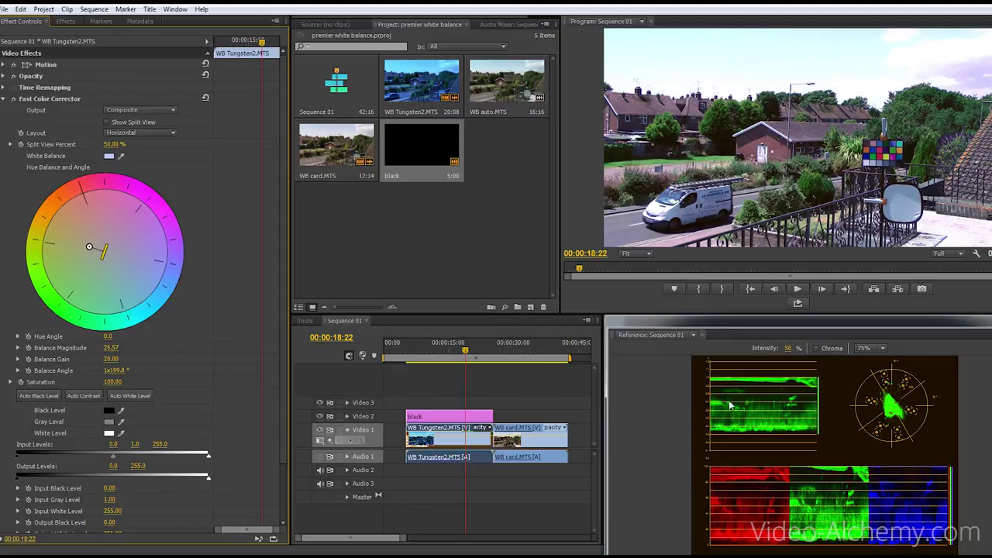
- Compare frames near 00:00:20 and 00:00:29, ending at 00:00:22:04 in the corrected clip
left_click(509, 353)
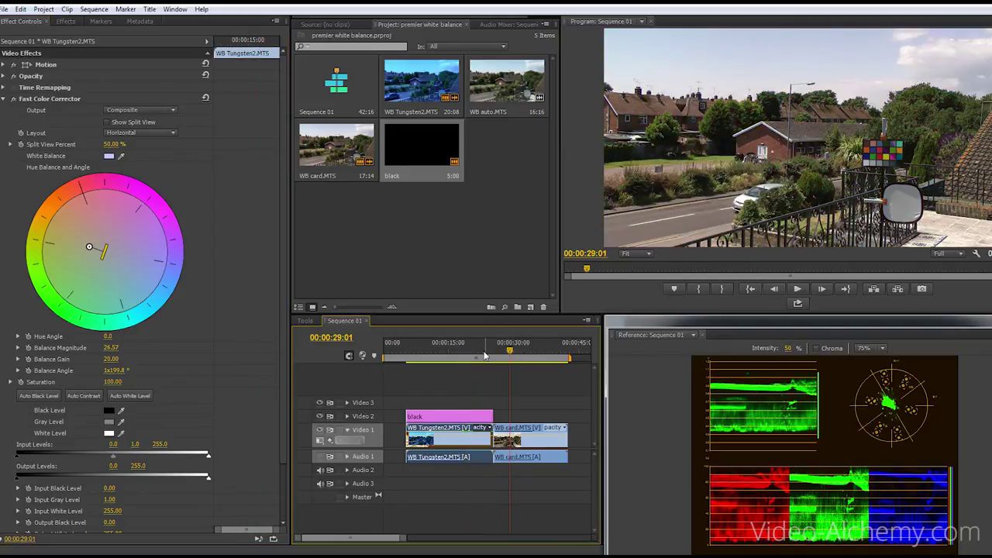
left_click(473, 353)
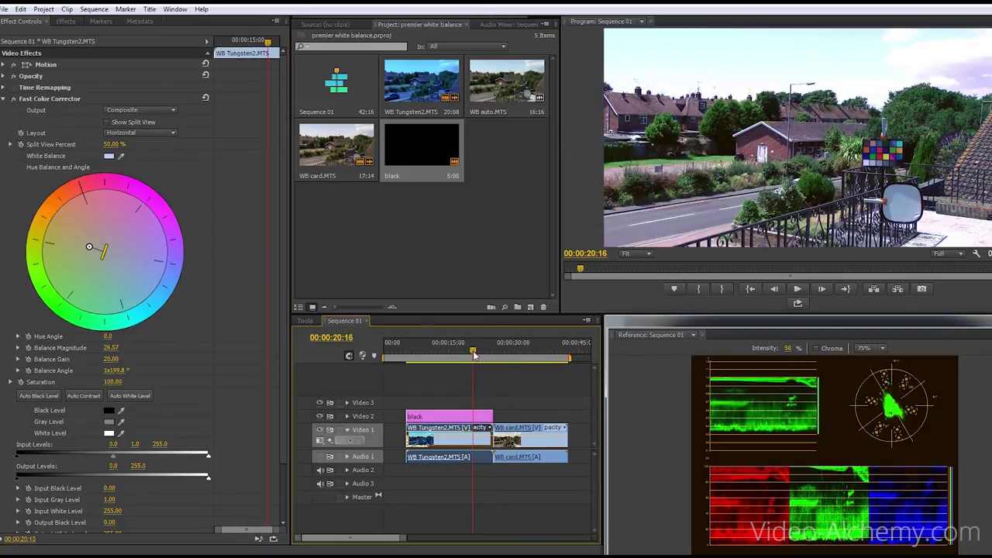
left_click(512, 352)
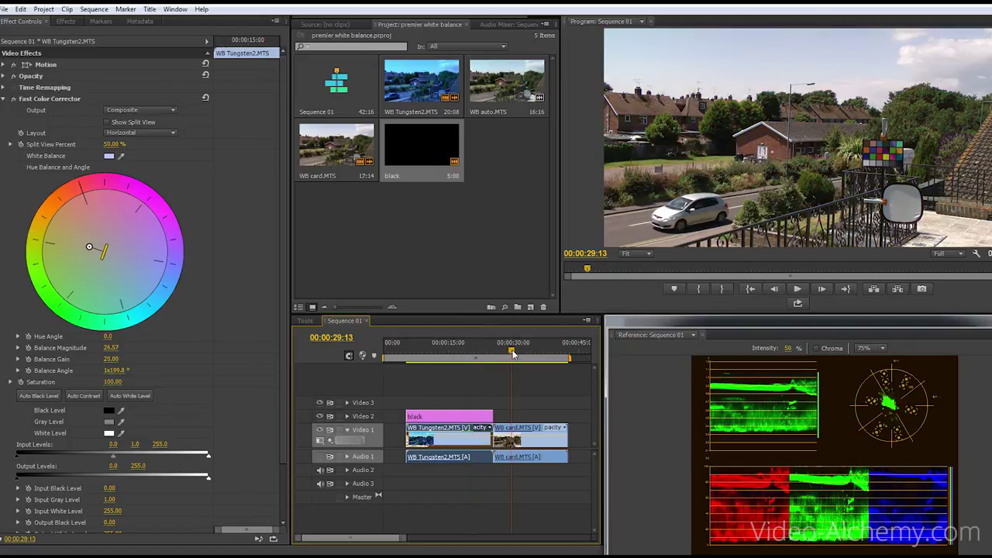
left_click(473, 353)
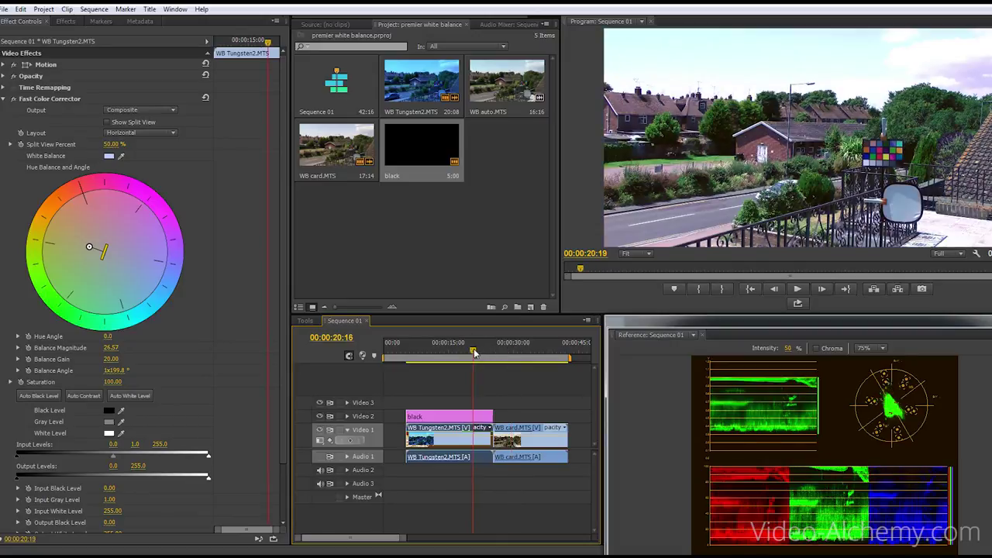
left_click(507, 352)
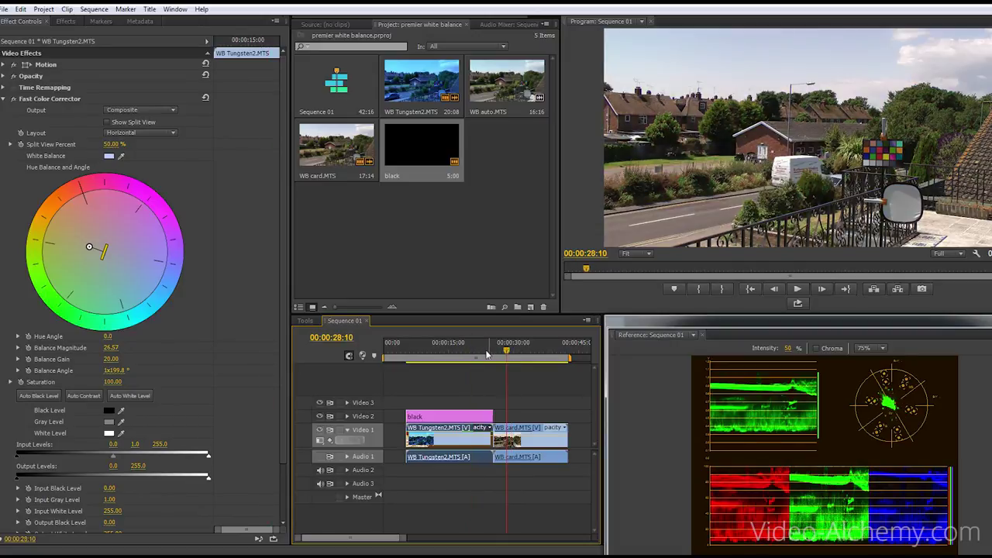
left_click(478, 349)
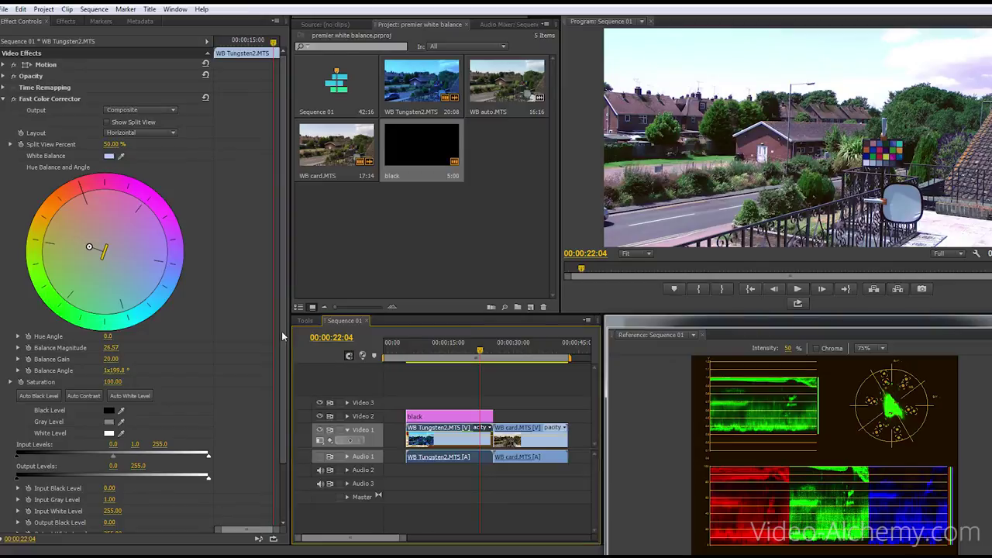
- Lower the Output White Level to 208.80 and preview frames between 20 and 29 seconds
scroll(116, 403, "down", 2)
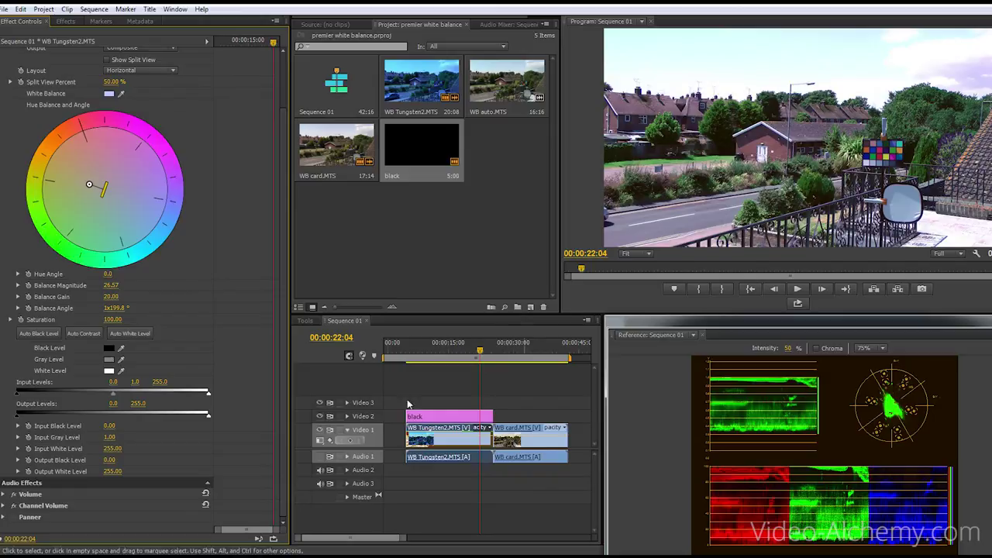
left_click_drag(207, 419, 174, 417)
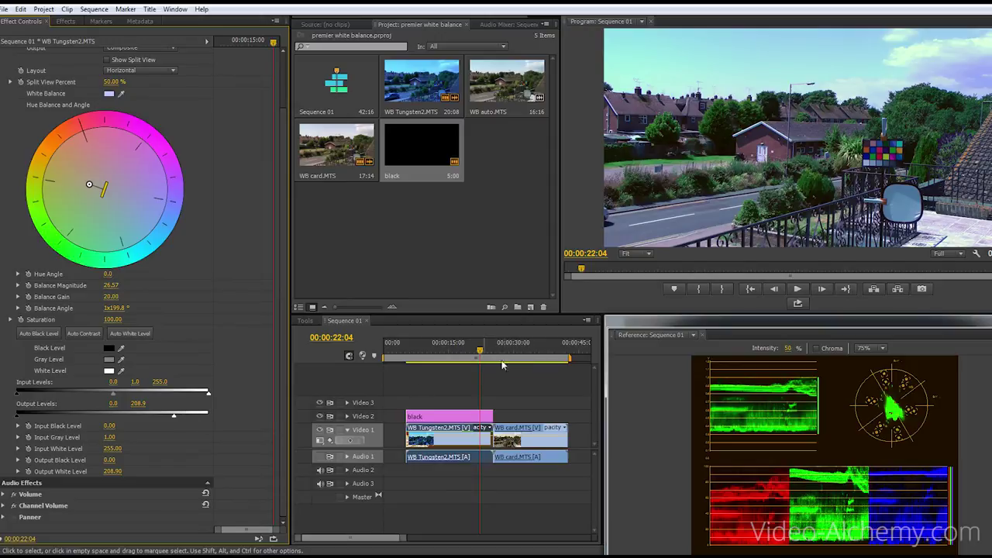
left_click_drag(507, 360, 469, 350)
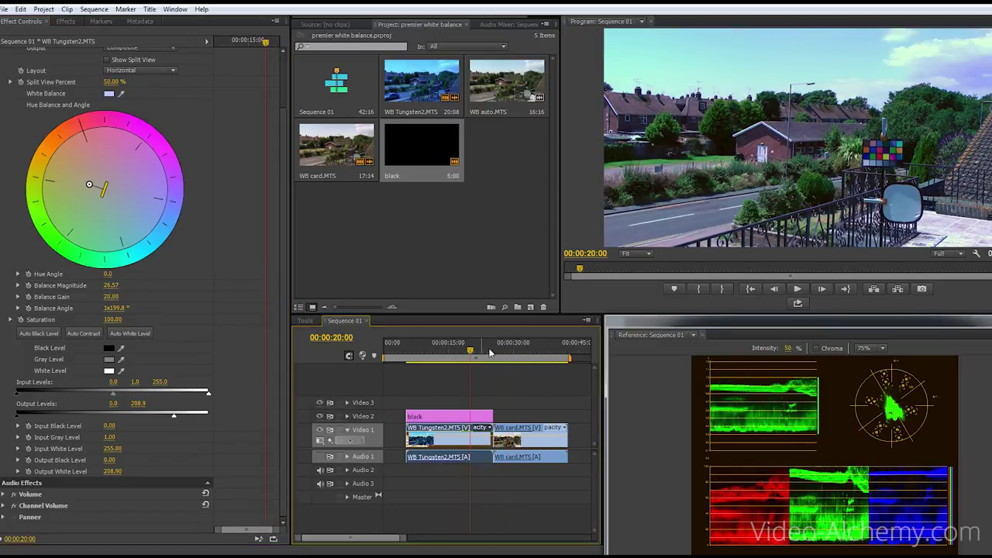
left_click(506, 354)
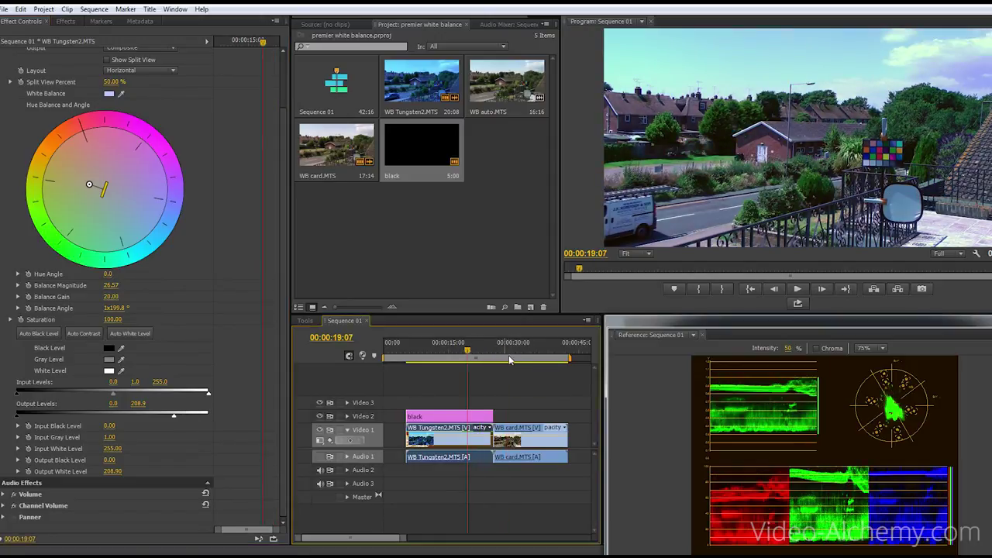
left_click(519, 353)
left_click(480, 354)
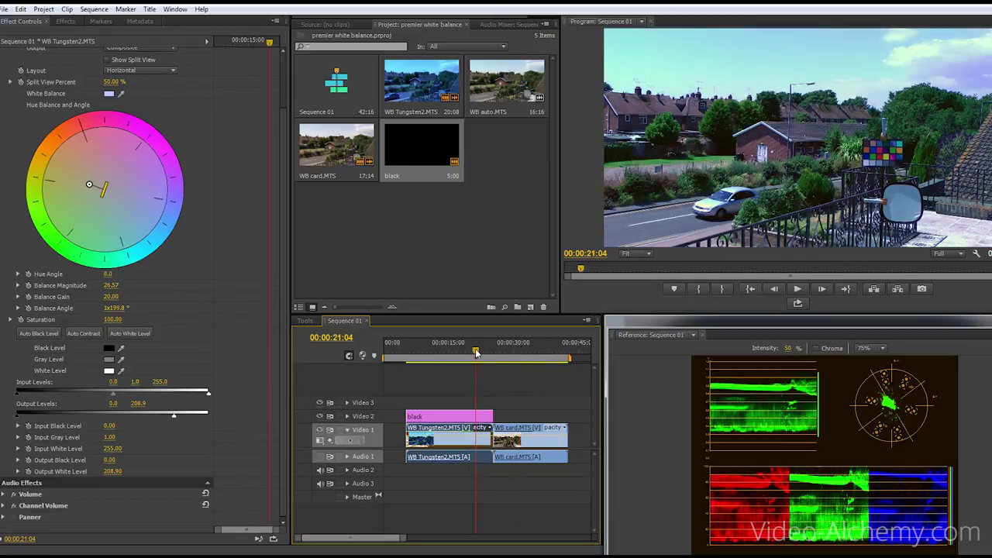
- Shift the hue balance toward magenta (Magnitude 50.81, Angle -147.4°, Gain 18.95) and save the project
left_click(509, 353)
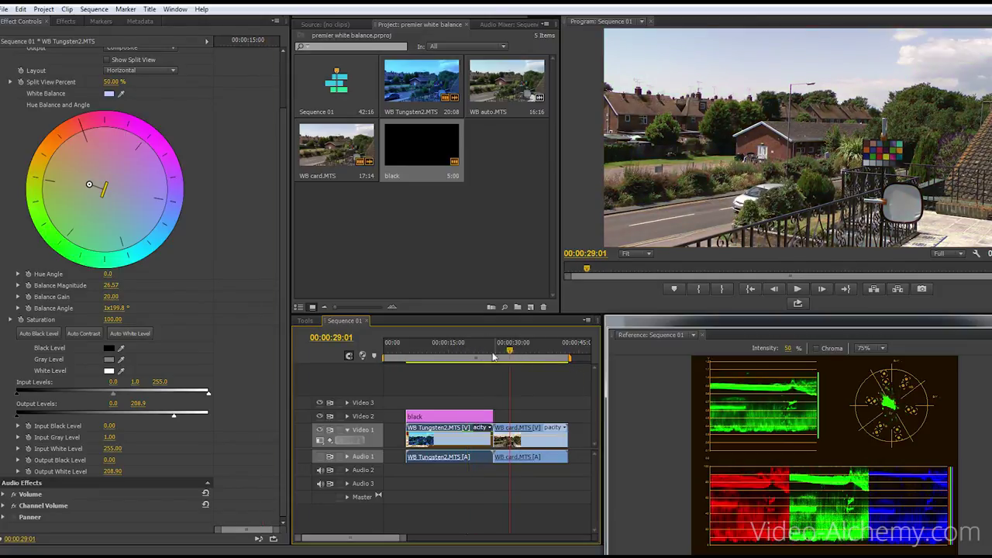
left_click(475, 353)
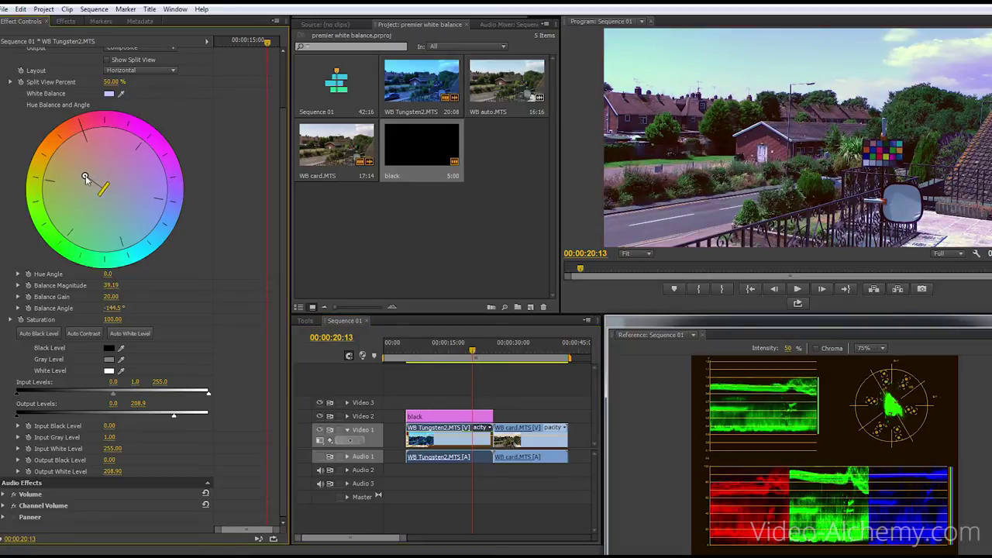
left_click_drag(90, 186, 84, 172)
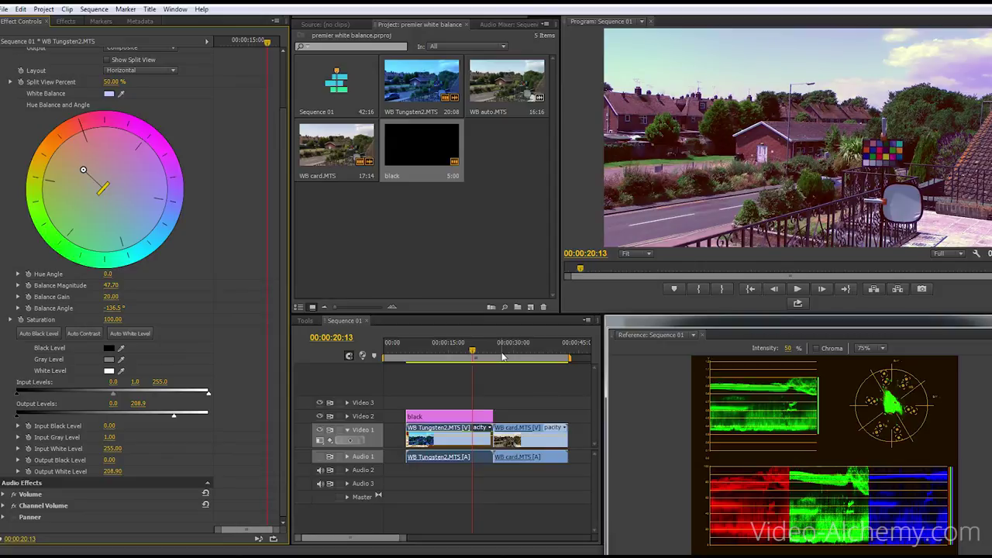
mouse_move(487, 353)
left_mouse_down()
mouse_move(509, 354)
mouse_move(484, 353)
left_mouse_up()
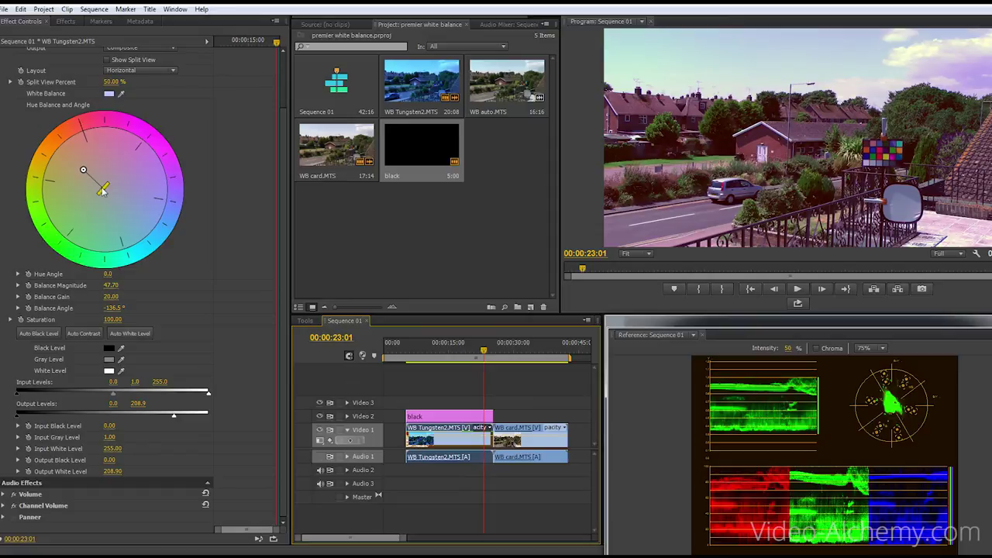
left_click_drag(102, 188, 101, 189)
left_click(507, 354)
key("space")
key("space")
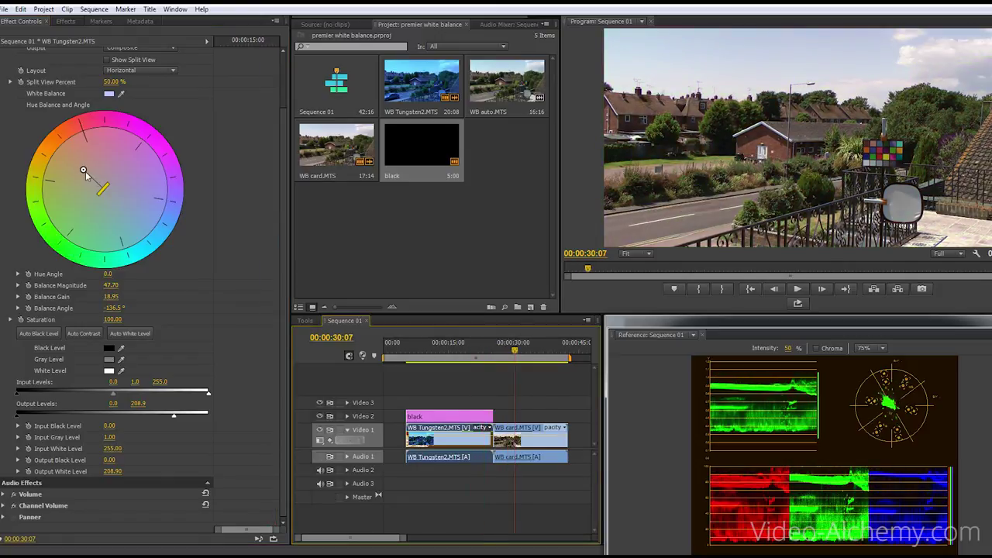
left_click_drag(85, 172, 78, 173)
key("ctrl+s")
mouse_move(494, 354)
left_mouse_down()
mouse_move(481, 353)
mouse_move(504, 356)
left_mouse_up()
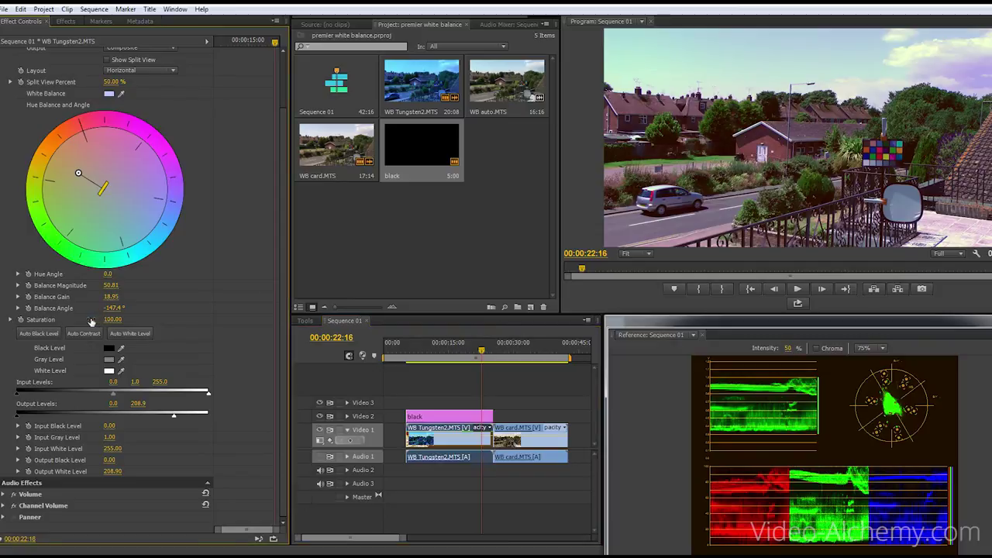
- Lower Saturation to 80 and review frames with the car and white van across the clip
left_click_drag(91, 322, 80, 322)
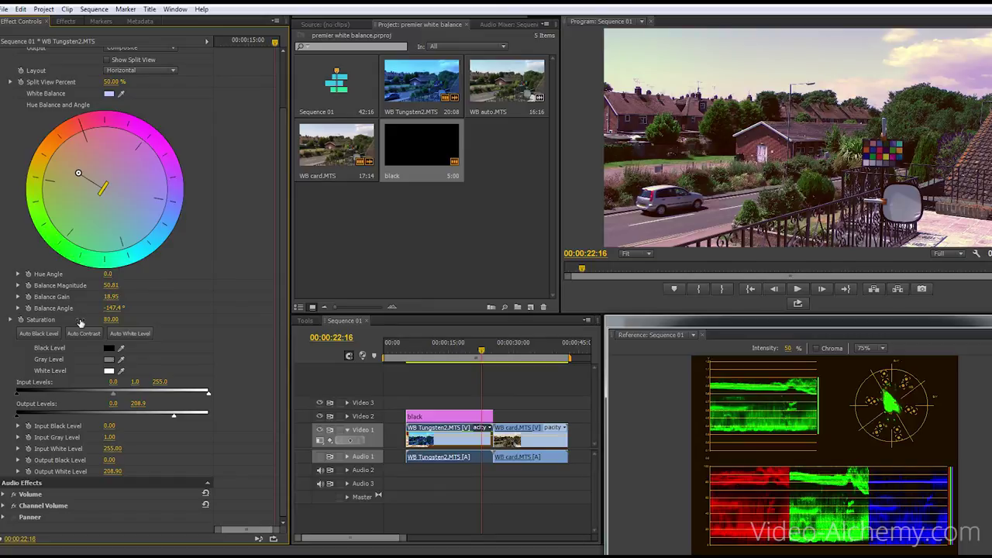
left_click(502, 354)
left_click(469, 354)
left_click(496, 354)
left_click(463, 354)
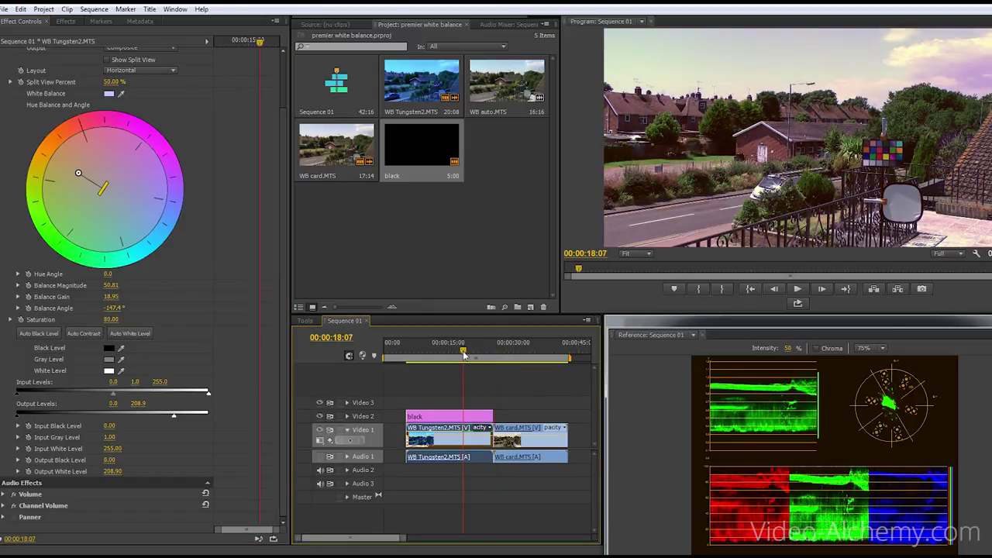
left_click(495, 355)
left_click(476, 354)
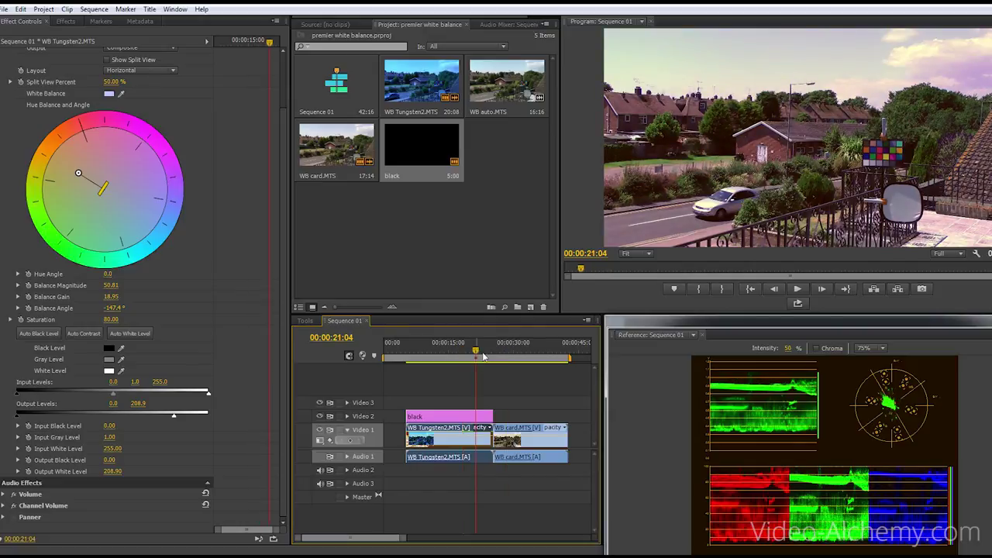
left_click(502, 354)
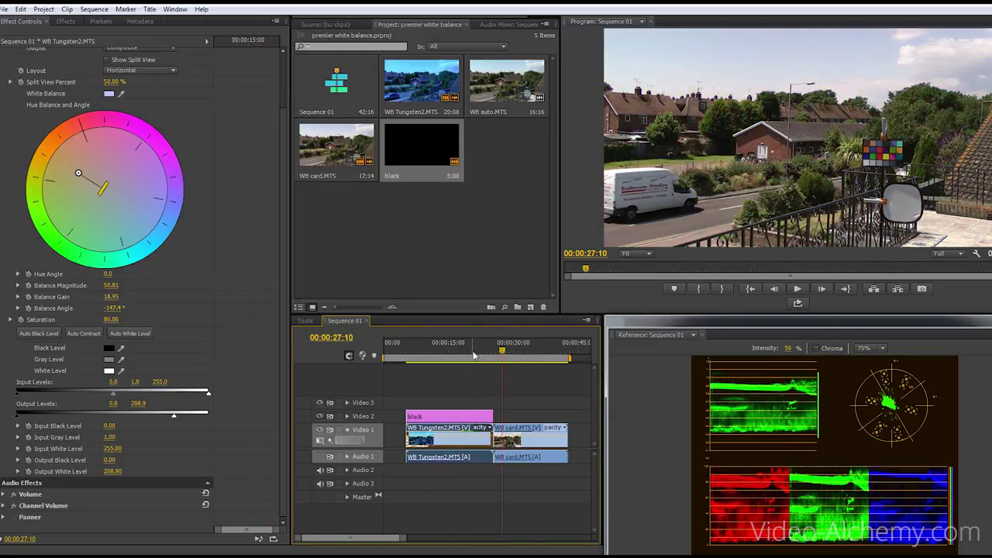
left_click(471, 354)
left_click(507, 354)
left_click(480, 354)
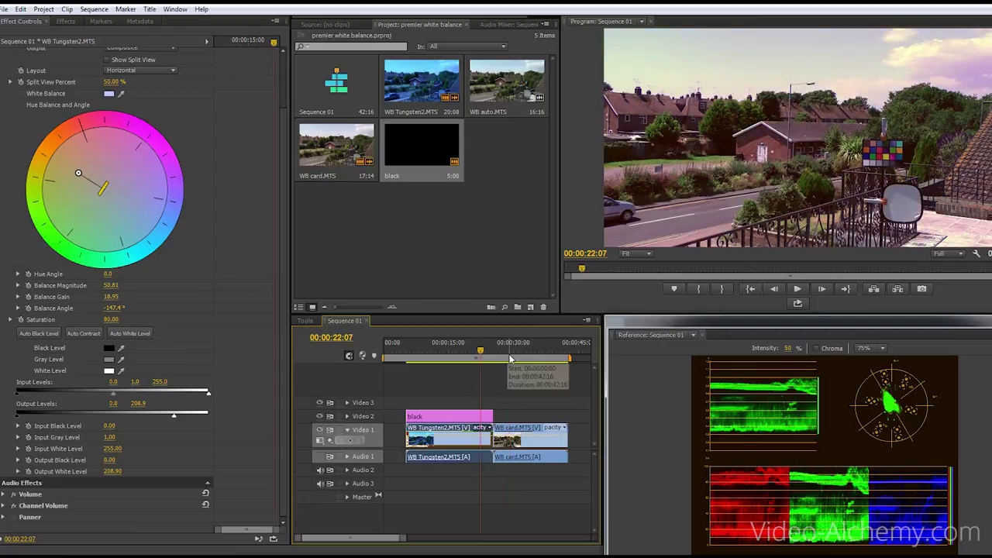
left_click(471, 354)
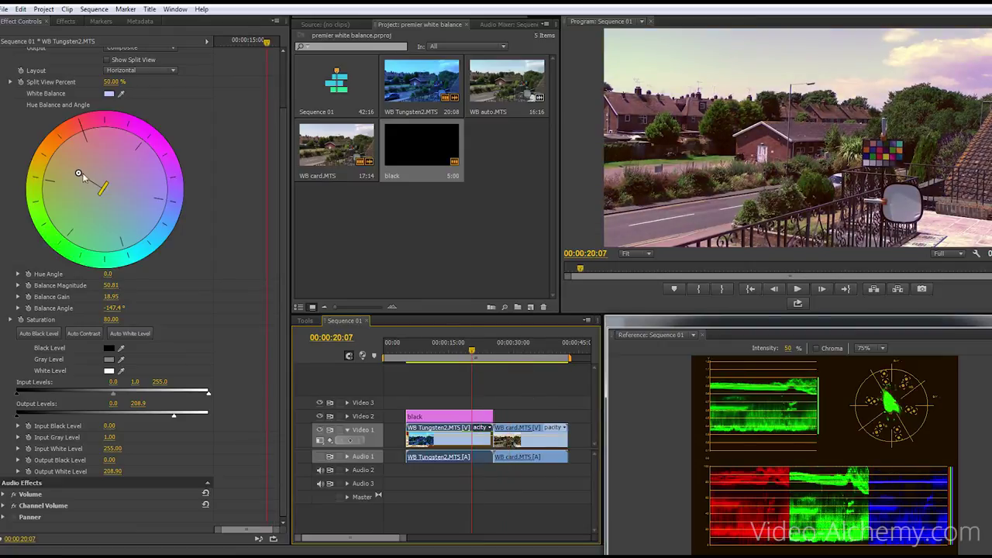
- Ease the hue balance back to Magnitude 36.29 at -141.1°, comparing frames from 20 to 30 seconds
left_click_drag(79, 173, 85, 178)
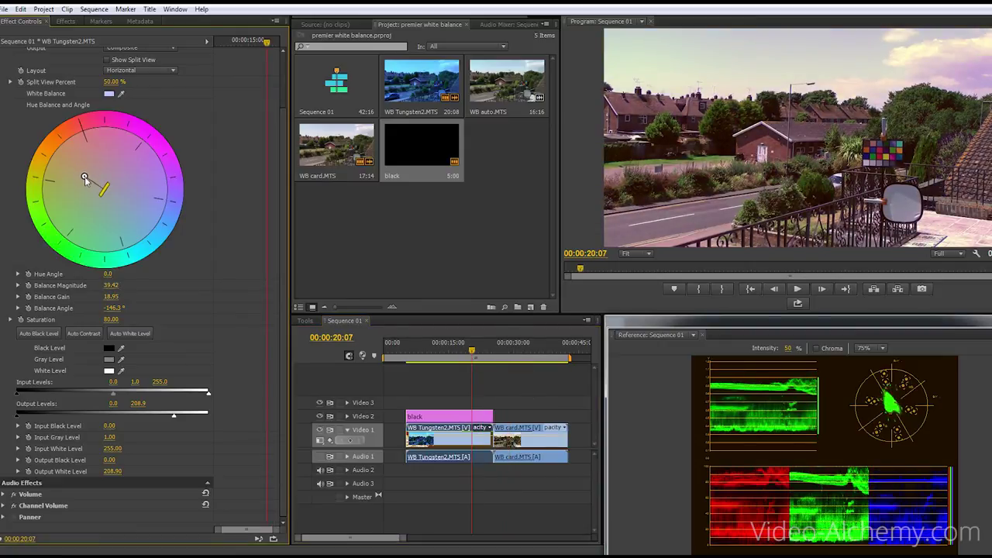
left_click(512, 354)
left_click(480, 354)
left_click(513, 354)
key("j")
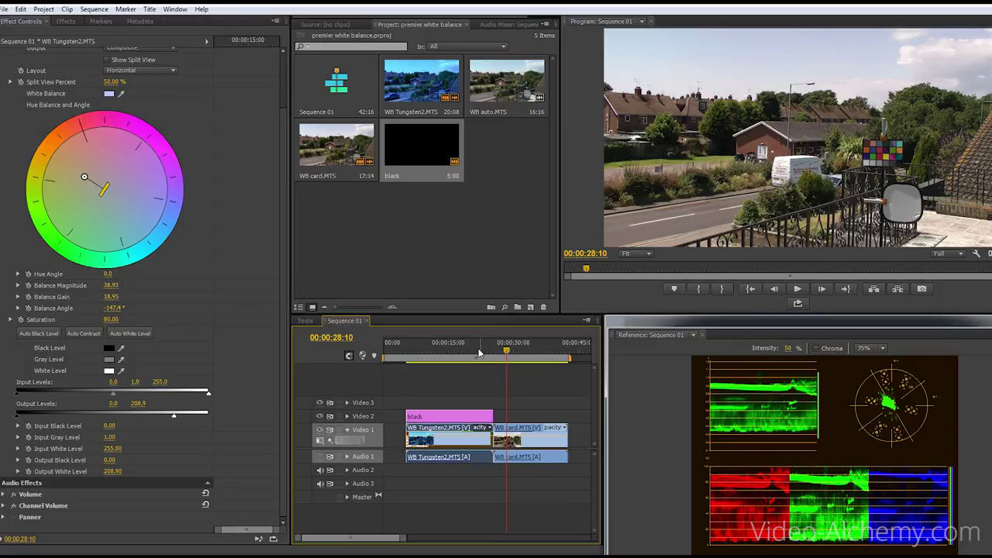
left_click(477, 354)
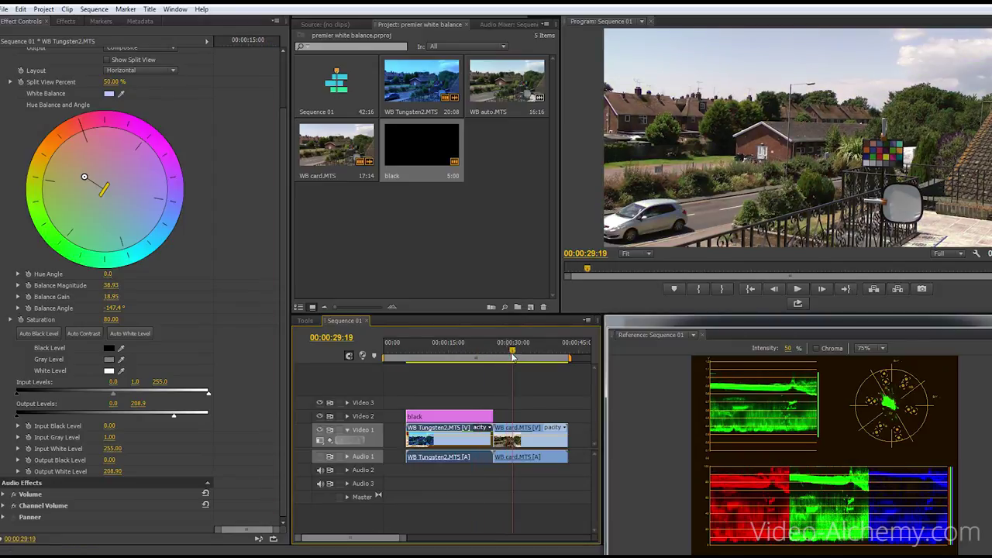
left_click(478, 354)
left_click(515, 356)
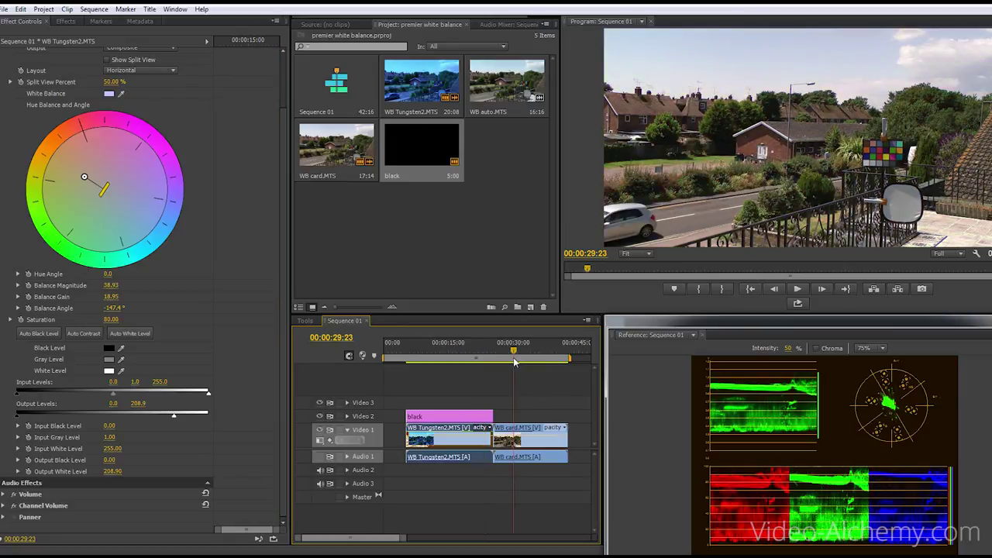
left_click(473, 352)
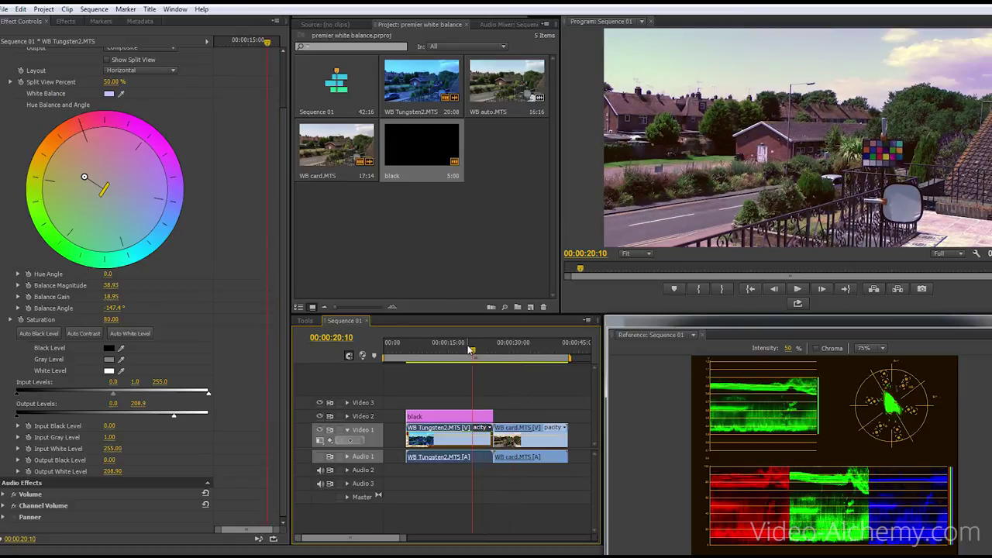
left_click_drag(85, 178, 85, 175)
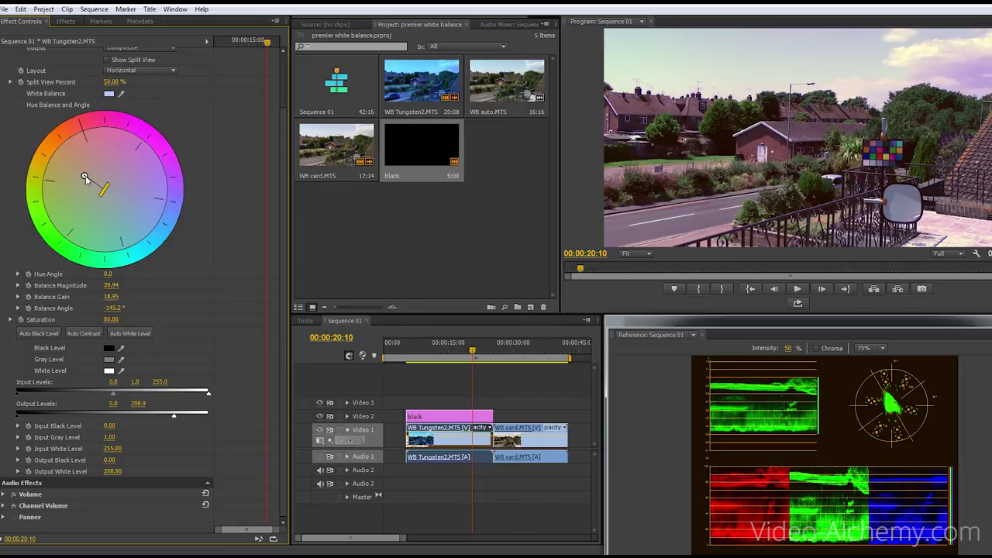
left_click_drag(85, 178, 87, 178)
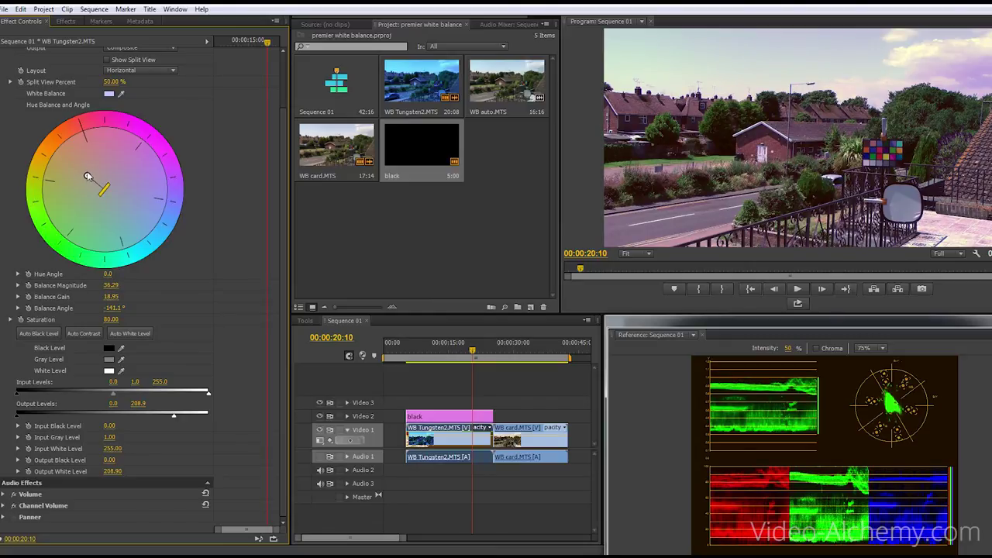